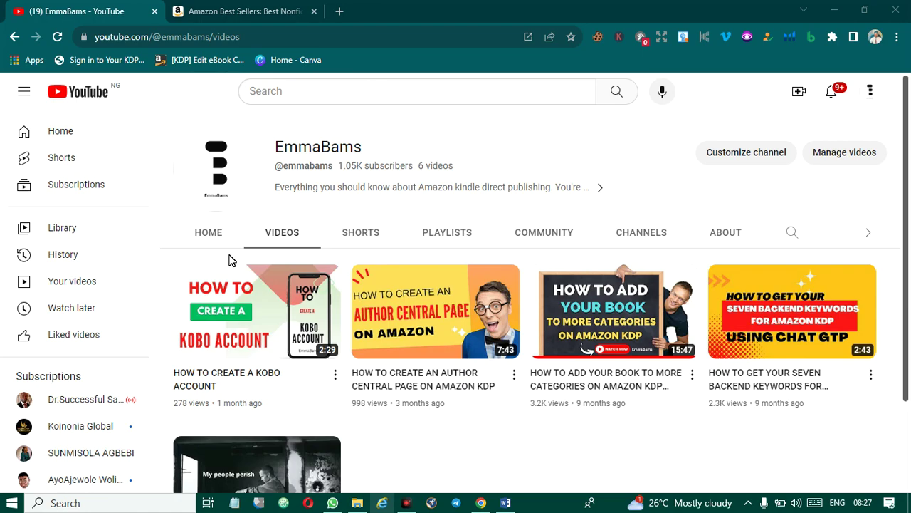
- From the Amazon Best Sellers page, search the Kindle Store for 'intermiittent fasting'
click(224, 7)
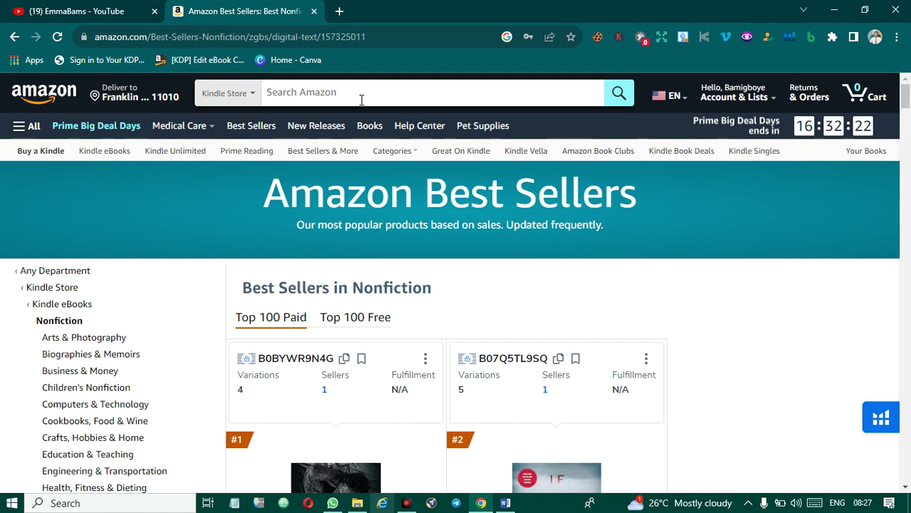
click(341, 98)
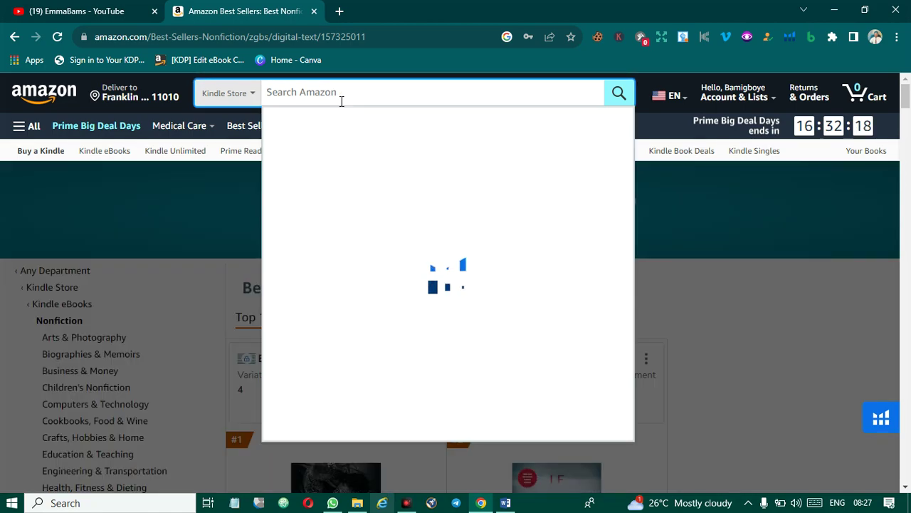
text(i)
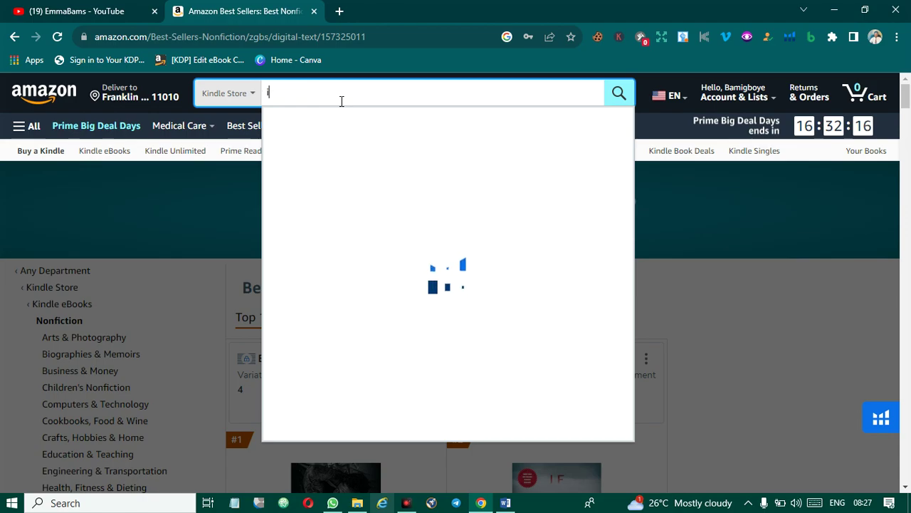
text(nter)
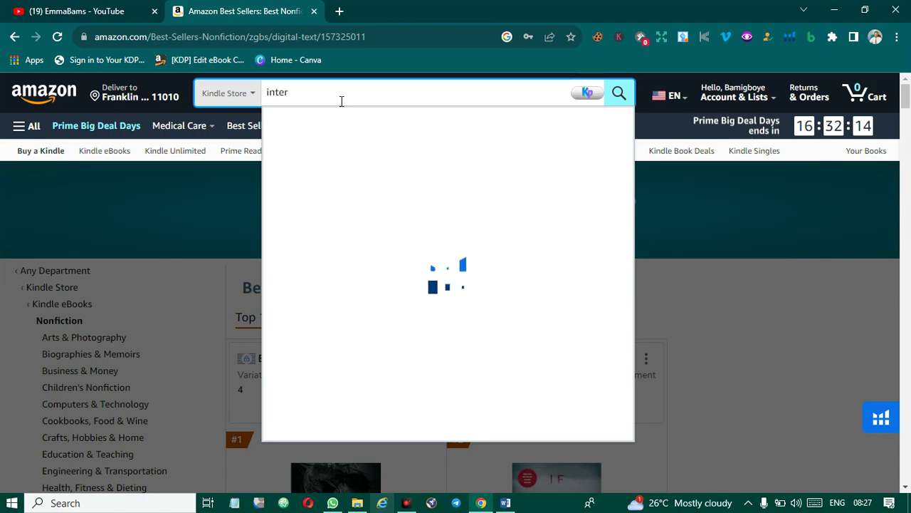
text(miitt)
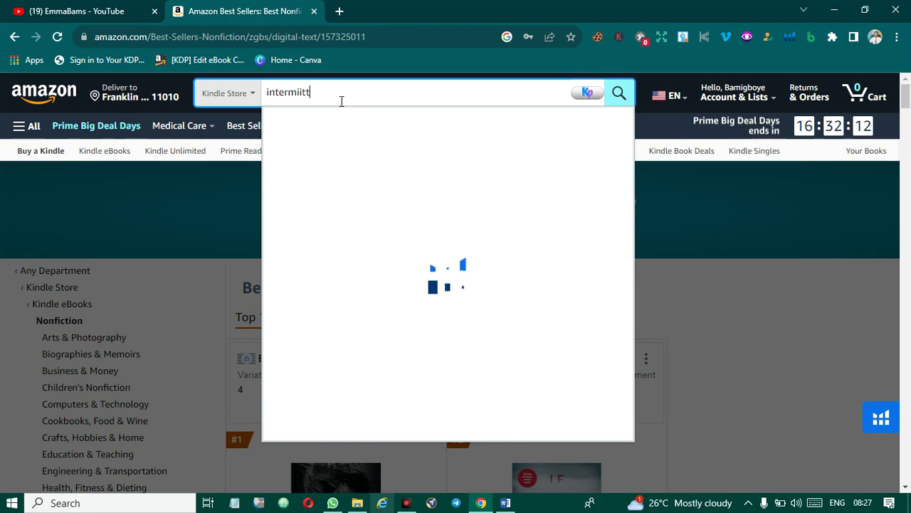
text(e)
text(nt )
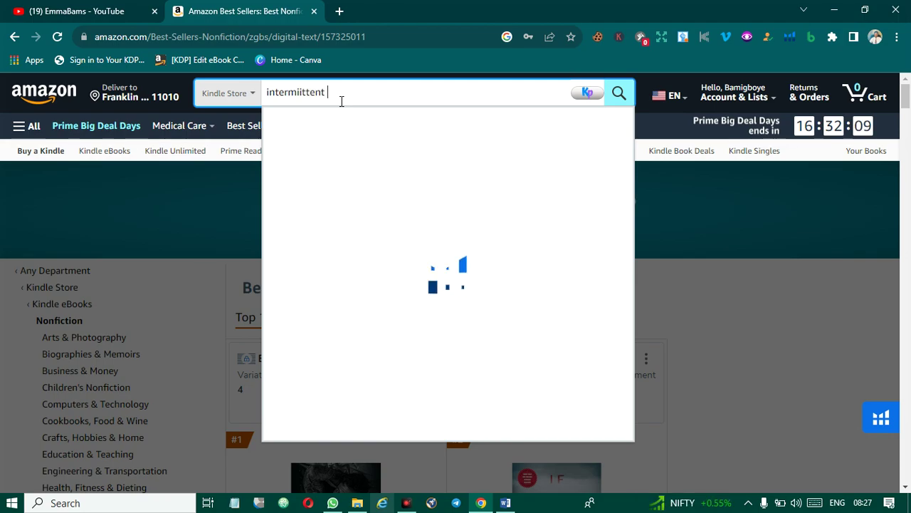
text(fastin)
text(g)
key(Return)
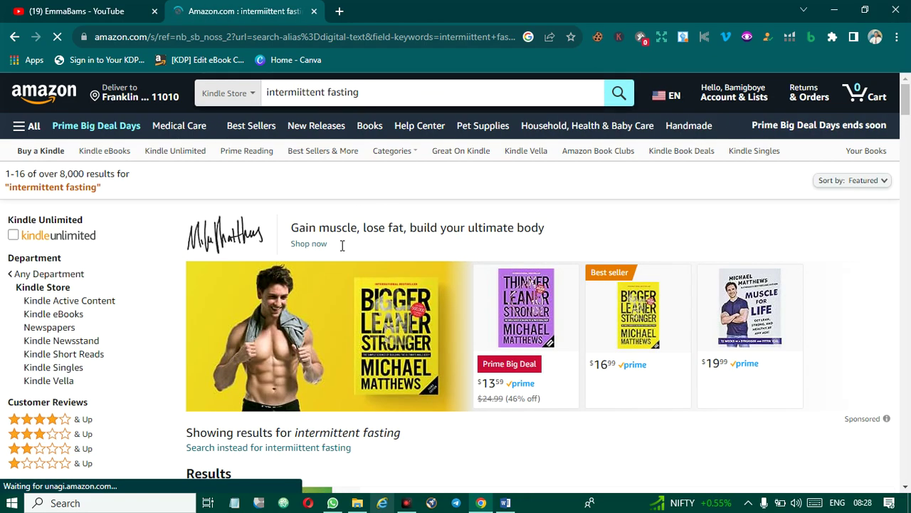
- Scroll the fasting results down to the Intermittent Fasting for Women Over 50 listing
scroll(328, 263, down, 2)
scroll(321, 277, down, 2)
scroll(311, 314, down, 1)
scroll(361, 339, down, 1)
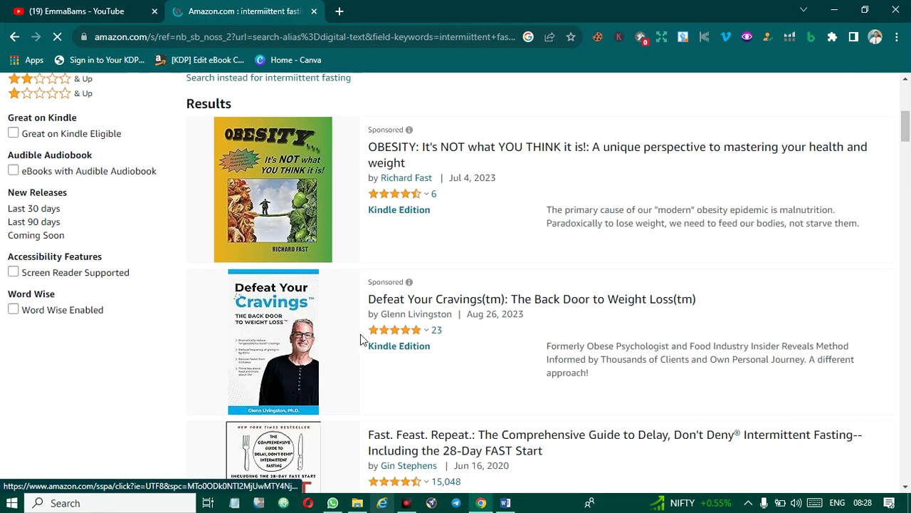
scroll(367, 338, down, 3)
scroll(365, 336, down, 3)
scroll(363, 334, down, 3)
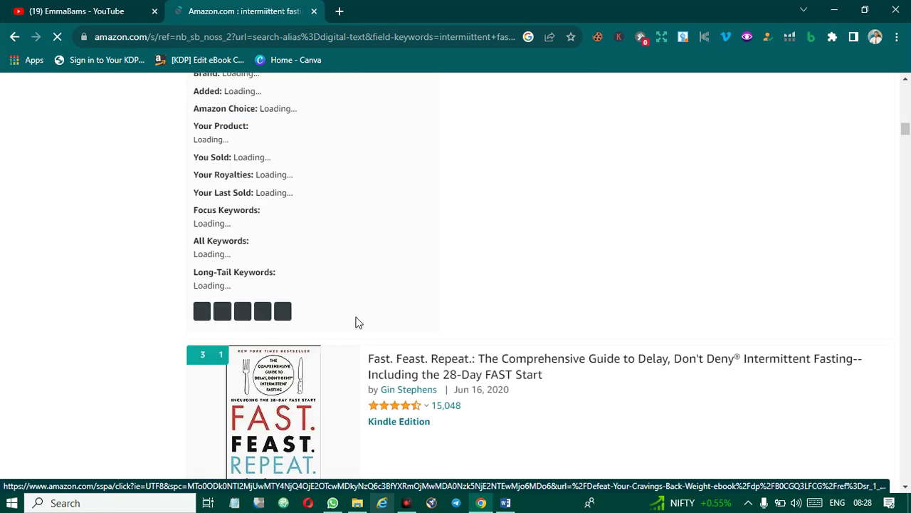
scroll(356, 321, down, 1)
scroll(352, 330, down, 3)
scroll(348, 334, down, 5)
scroll(349, 318, down, 2)
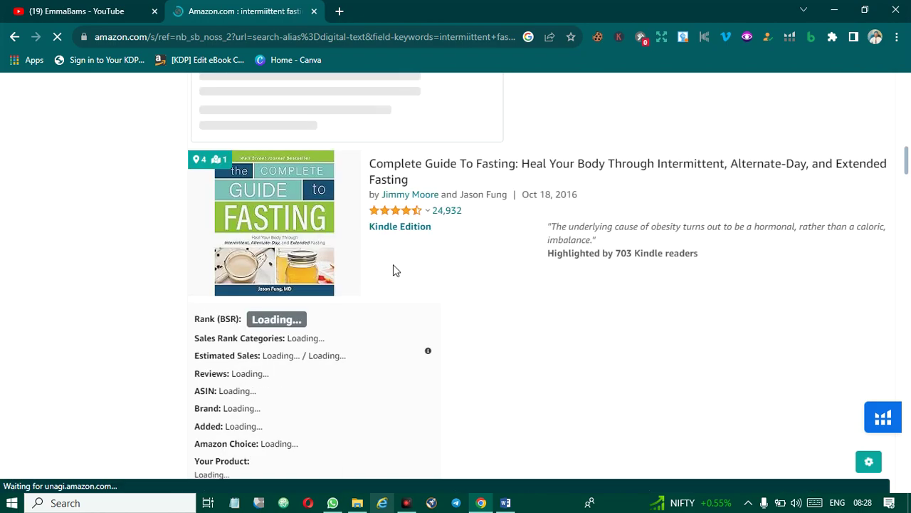
scroll(393, 271, down, 3)
scroll(380, 268, down, 5)
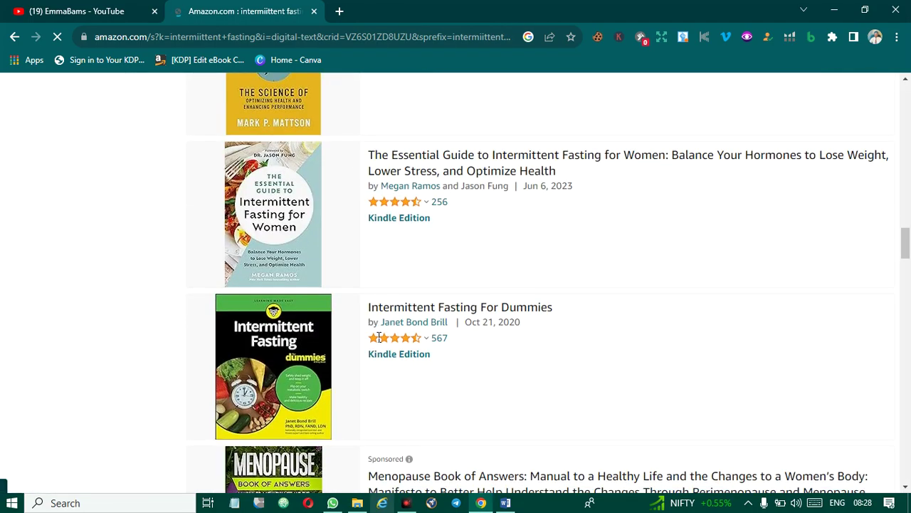
scroll(373, 339, down, 3)
scroll(362, 340, down, 1)
scroll(356, 320, down, 4)
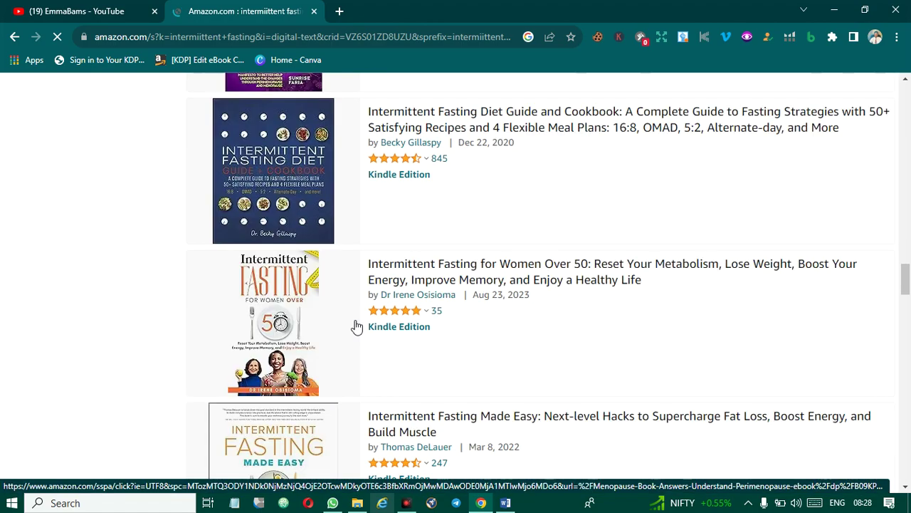
scroll(356, 336, down, 5)
scroll(358, 338, down, 3)
scroll(358, 337, down, 2)
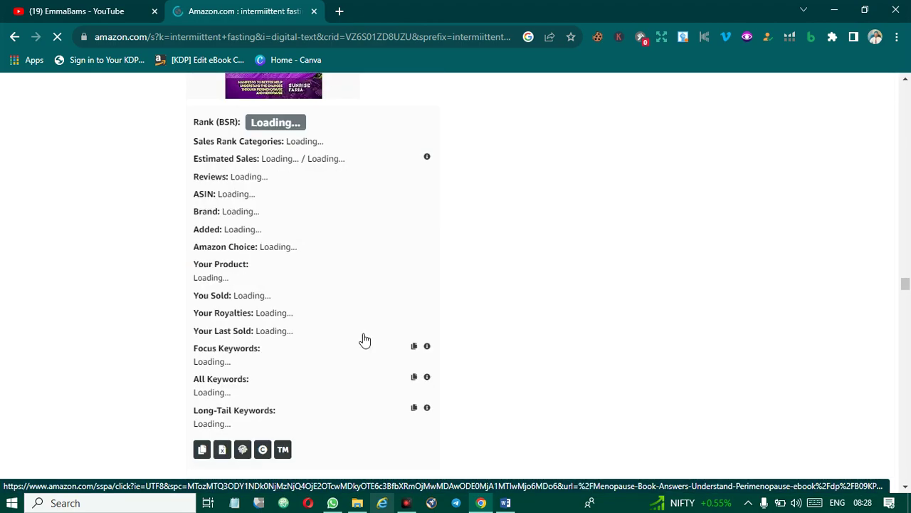
scroll(364, 339, down, 2)
scroll(362, 329, down, 2)
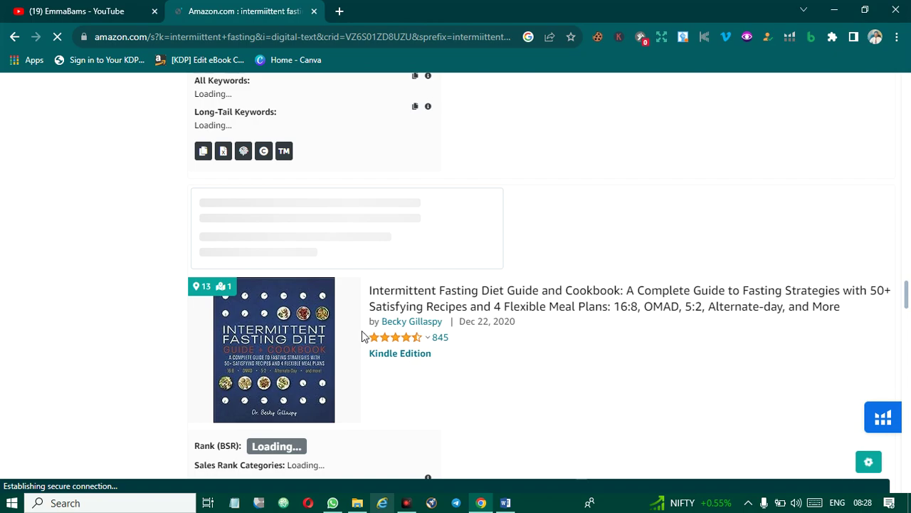
scroll(362, 330, down, 3)
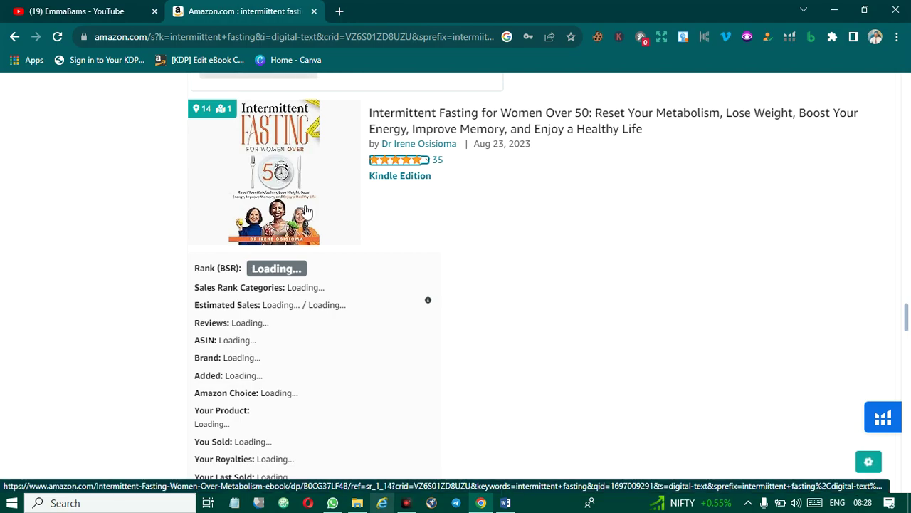
- Open the Intermittent Fasting for Women Over 50 book page in a new tab
right_click(450, 127)
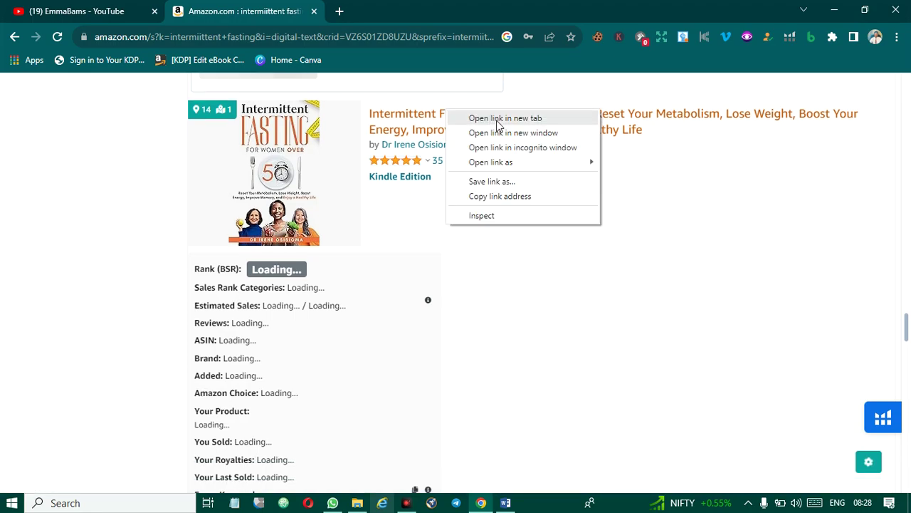
click(502, 119)
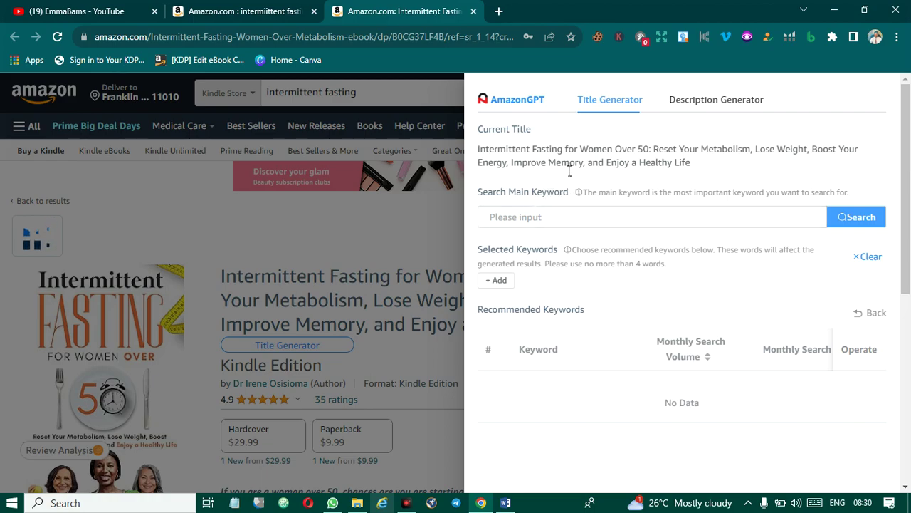
- Add 'intermittent fasting for diabetes patient' as a selected keyword, correcting the typos
click(499, 282)
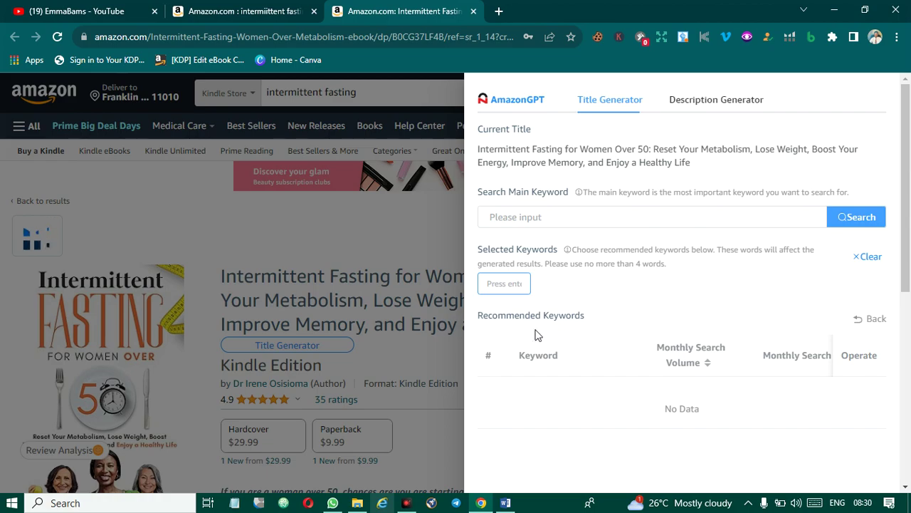
scroll(548, 338, down, 3)
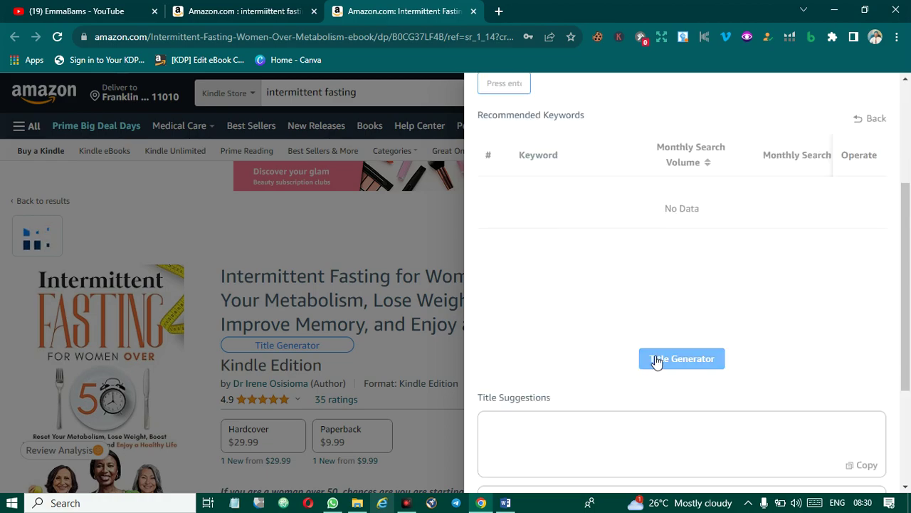
scroll(552, 311, up, 3)
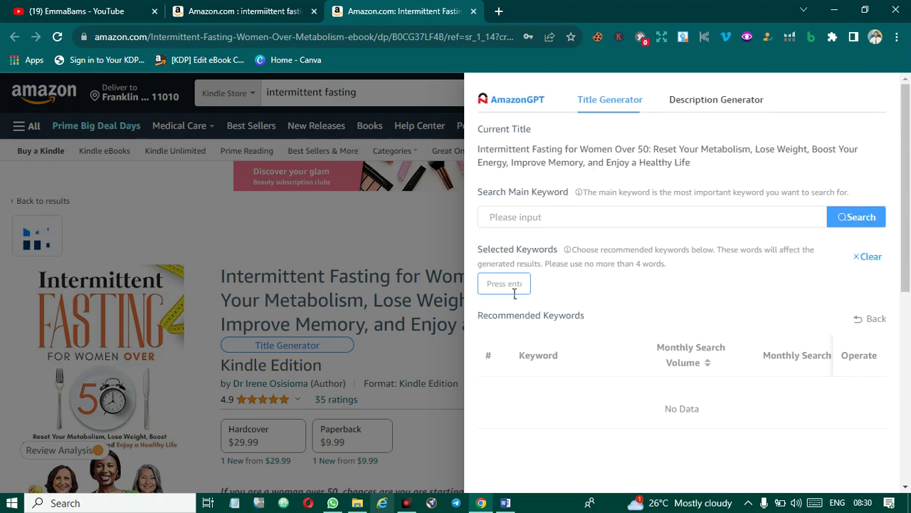
text(i)
text(itte)
text(nt )
text(fast)
text(i)
text(nf)
key(BackSpace)
text(g)
text( for )
text(c)
text(v)
key(BackSpace)
text(zs)
key(BackSpace)
key(BackSpace)
text(s)
text( pa)
text(ti)
text(ent)
scroll(472, 368, down, 1)
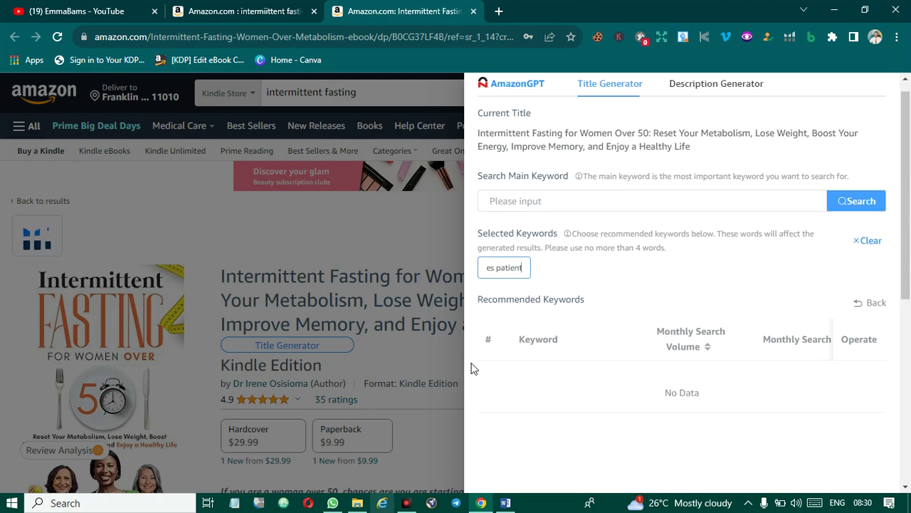
- Generate three title suggestions from the diabetes patient keyword and review them
scroll(645, 356, down, 2)
click(649, 358)
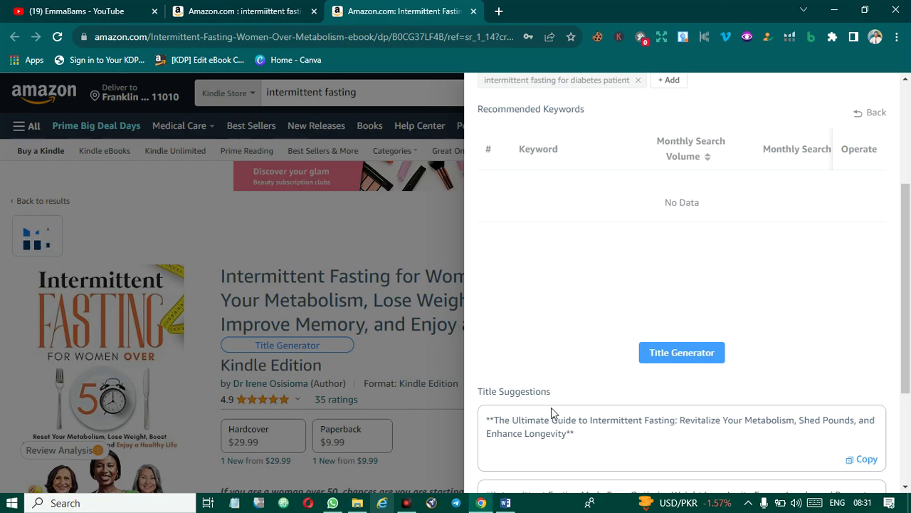
scroll(563, 430, down, 2)
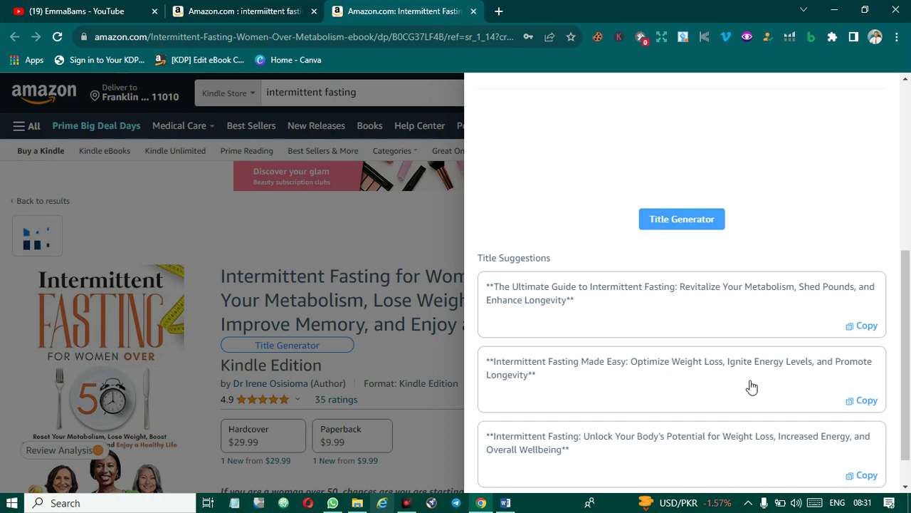
scroll(621, 392, down, 2)
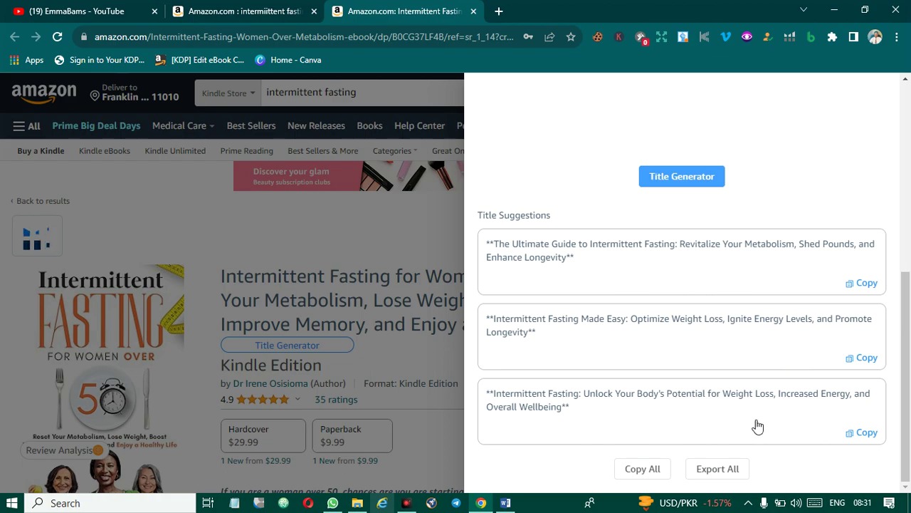
- Request a fresh batch of title suggestions and return to the top of the panel
click(689, 183)
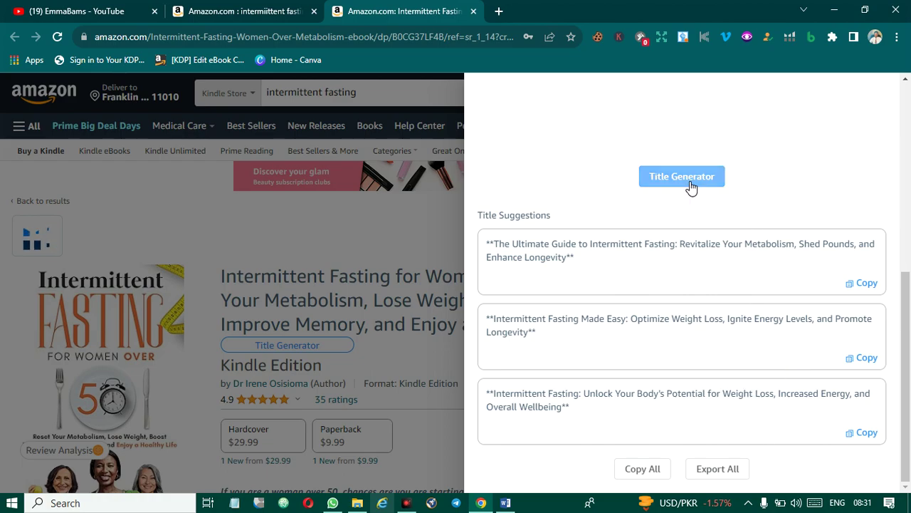
click(689, 183)
scroll(645, 283, up, 3)
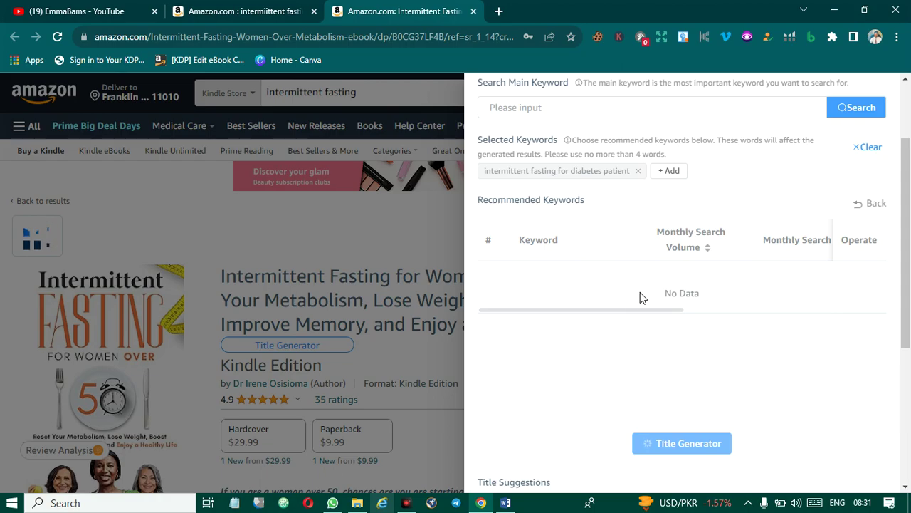
scroll(639, 304, up, 2)
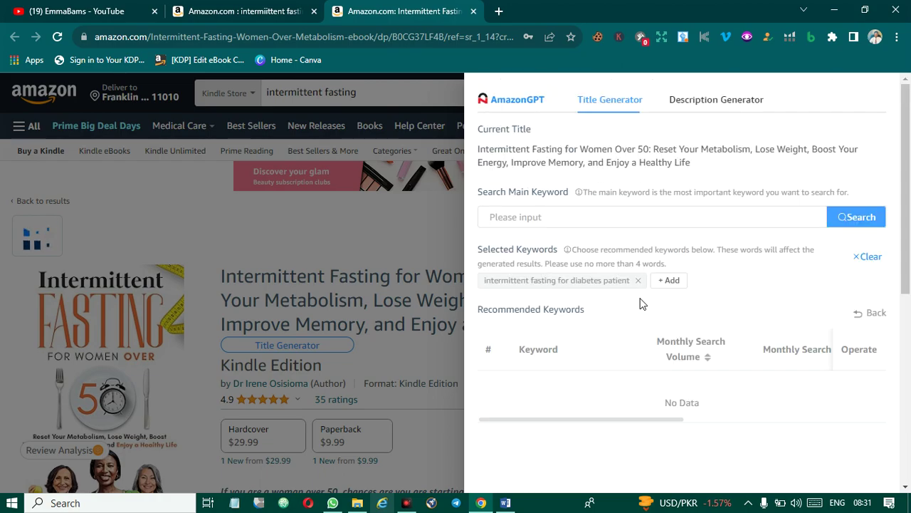
click(730, 101)
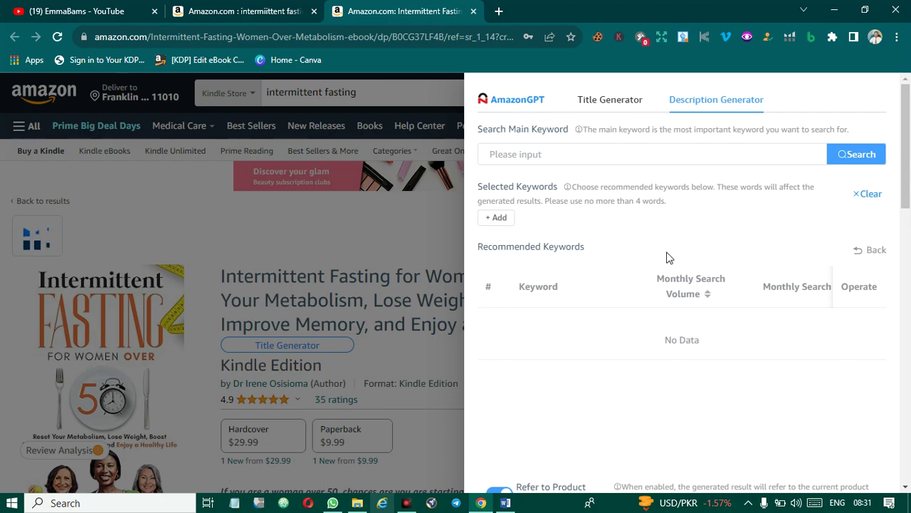
scroll(674, 274, down, 3)
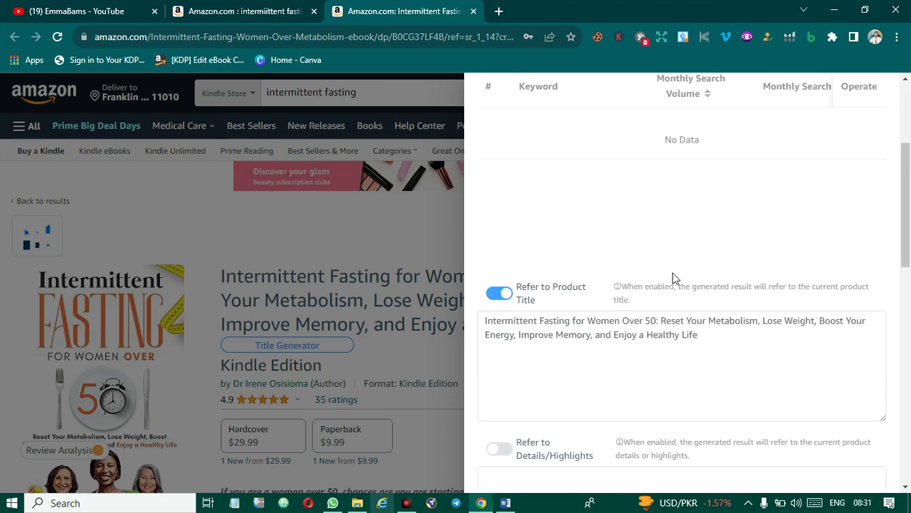
scroll(677, 280, down, 1)
scroll(680, 286, down, 2)
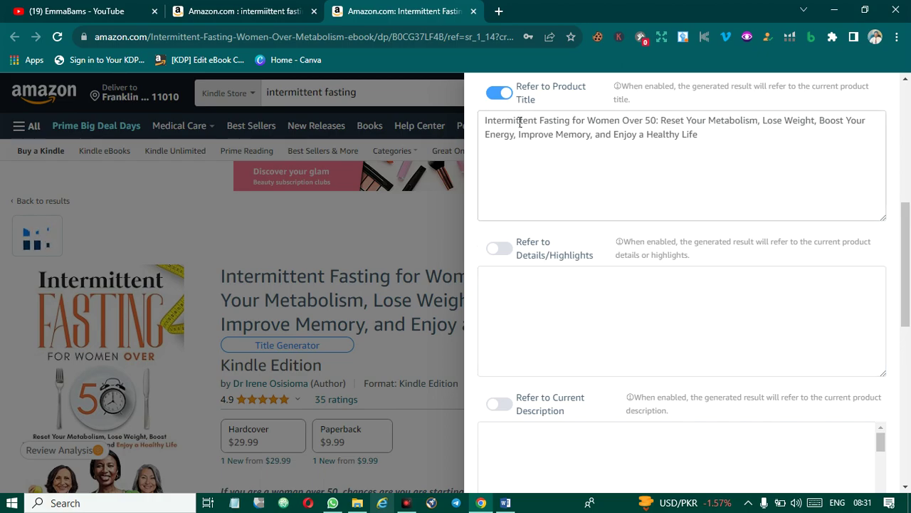
scroll(552, 112, up, 1)
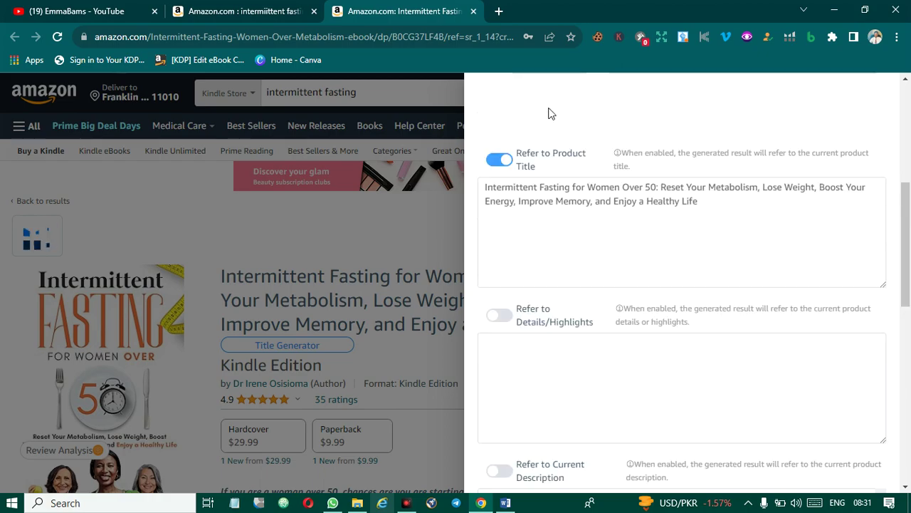
scroll(555, 191, down, 1)
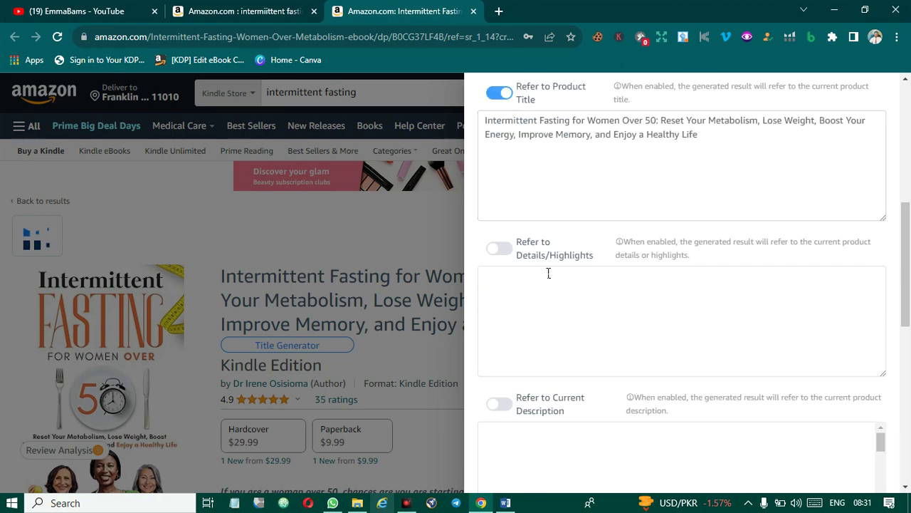
scroll(554, 211, up, 1)
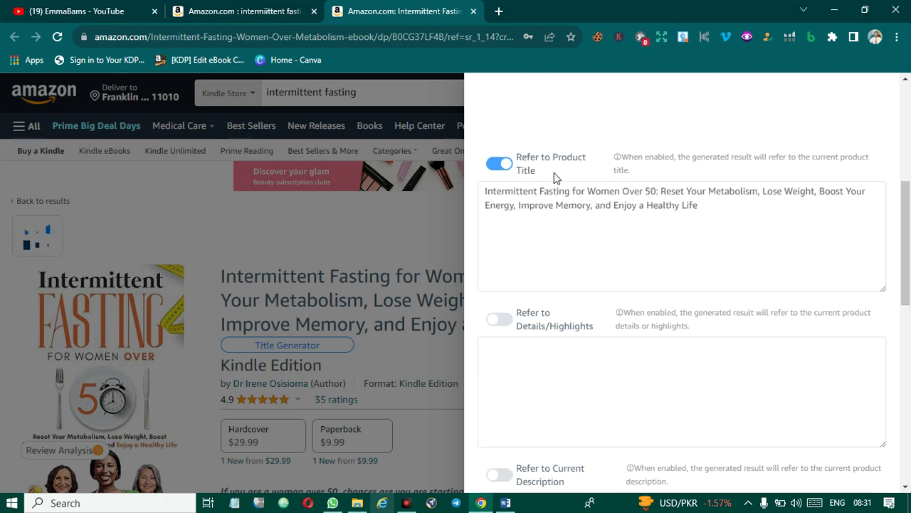
scroll(554, 172, up, 2)
scroll(560, 191, down, 3)
scroll(562, 210, down, 1)
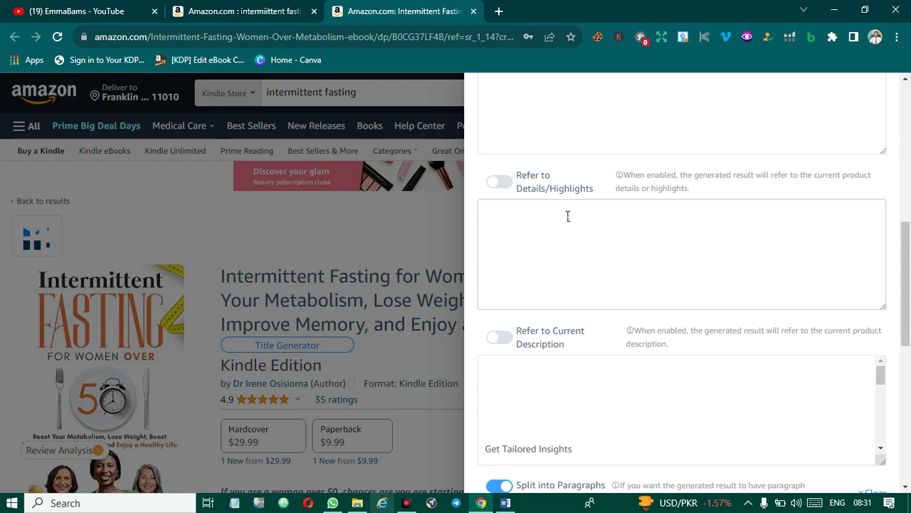
scroll(568, 213, up, 1)
scroll(567, 217, up, 1)
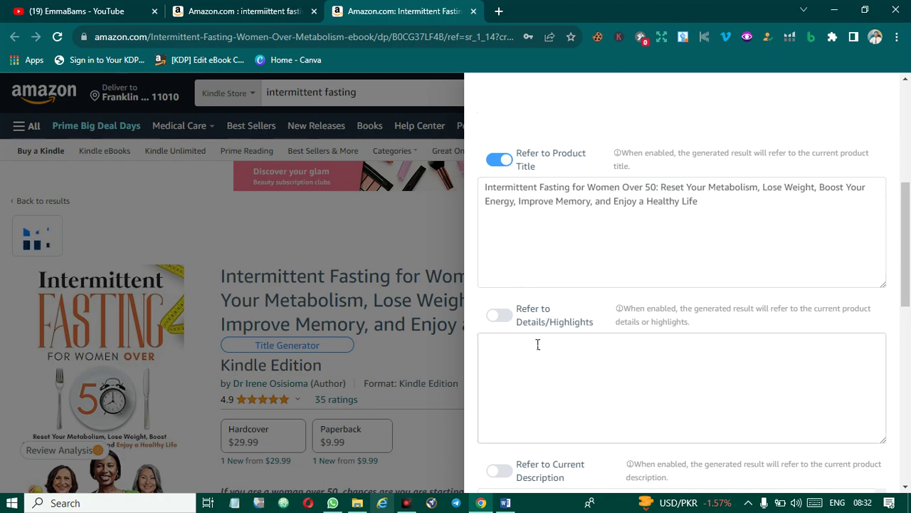
scroll(541, 345, down, 2)
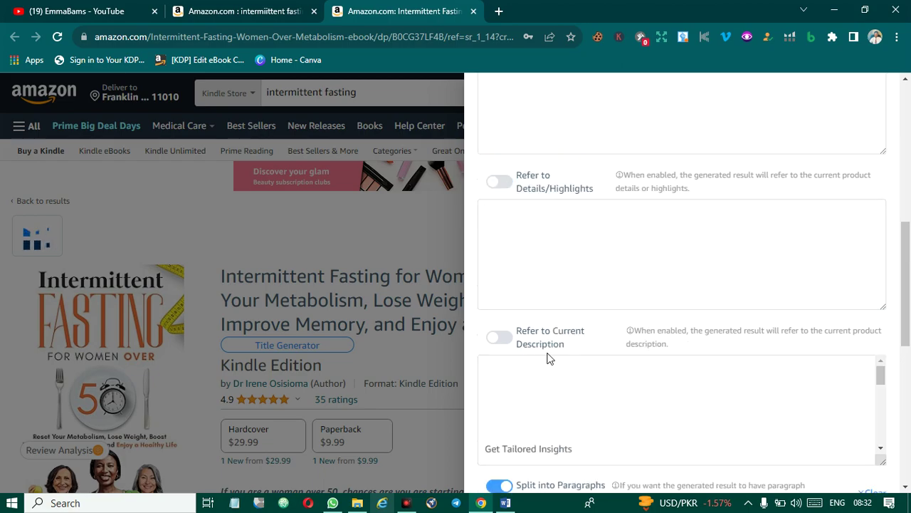
scroll(547, 359, down, 2)
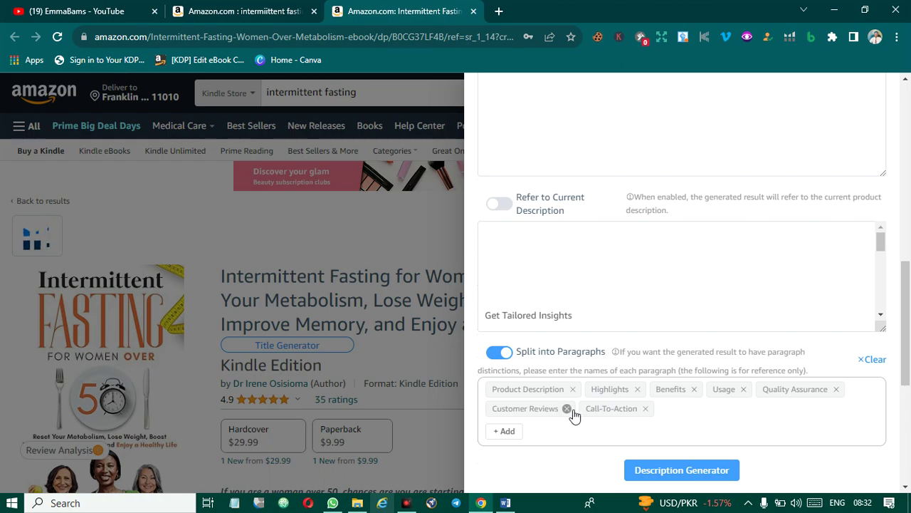
scroll(627, 377, down, 3)
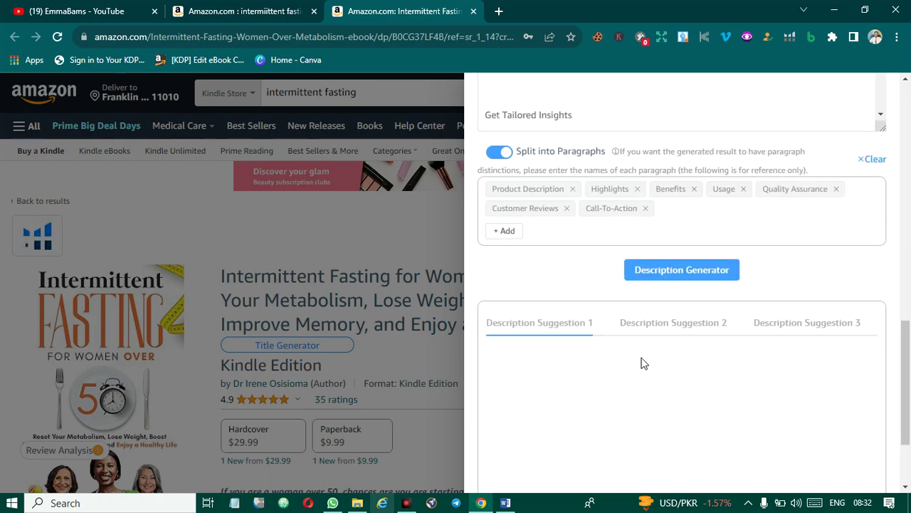
- Run the Description Generator for the Women Over 50 book
click(682, 275)
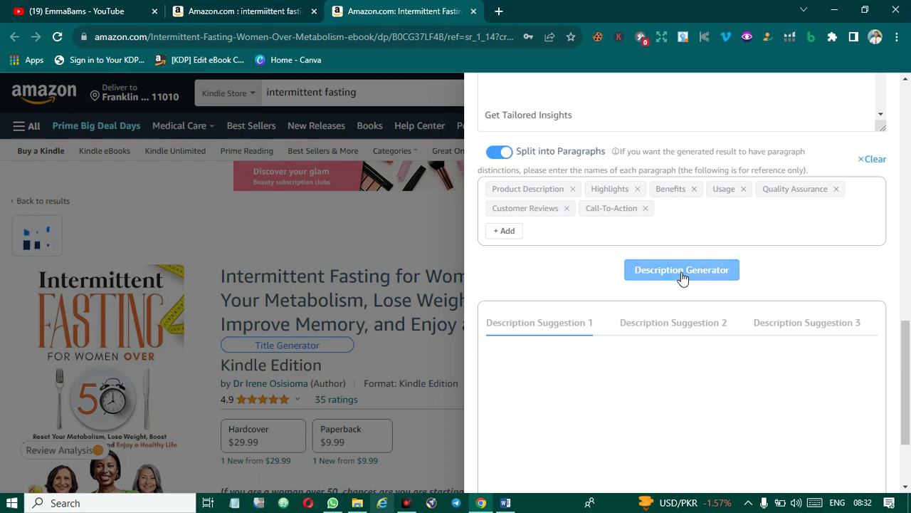
click(681, 275)
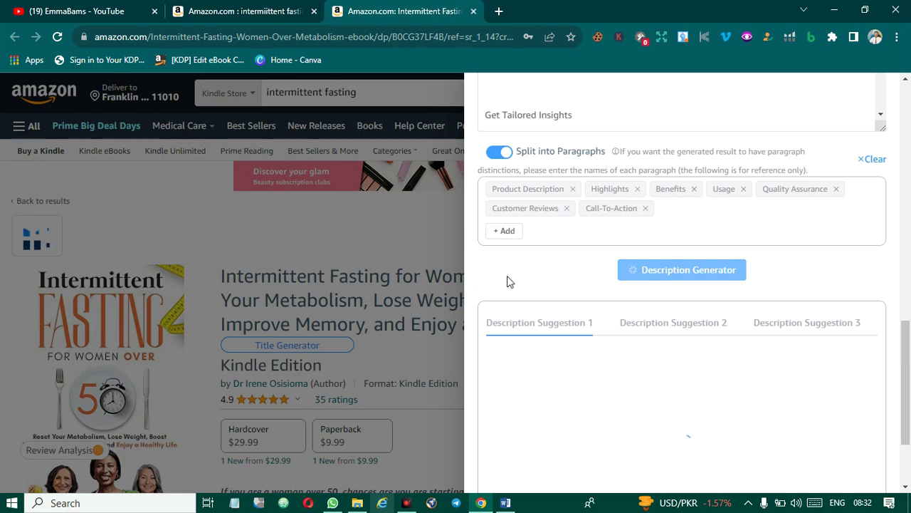
scroll(559, 342, down, 2)
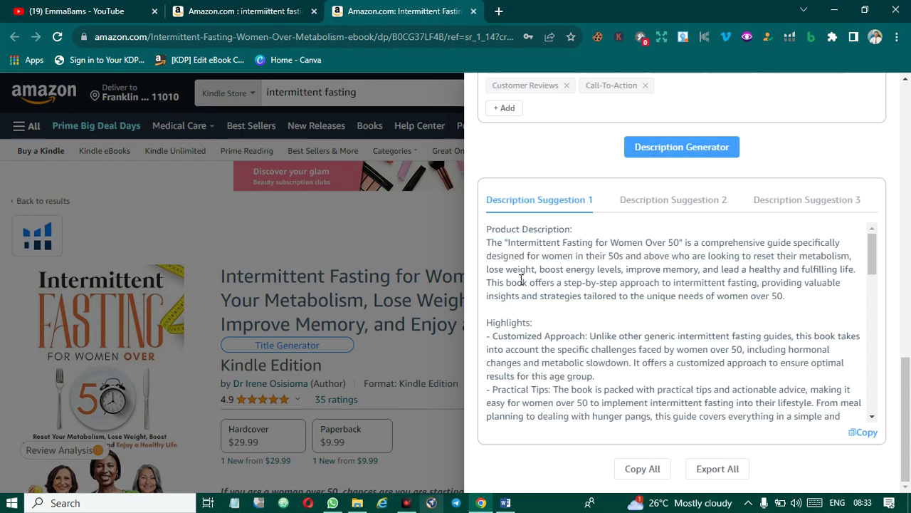
scroll(521, 279, up, 1)
scroll(516, 263, up, 1)
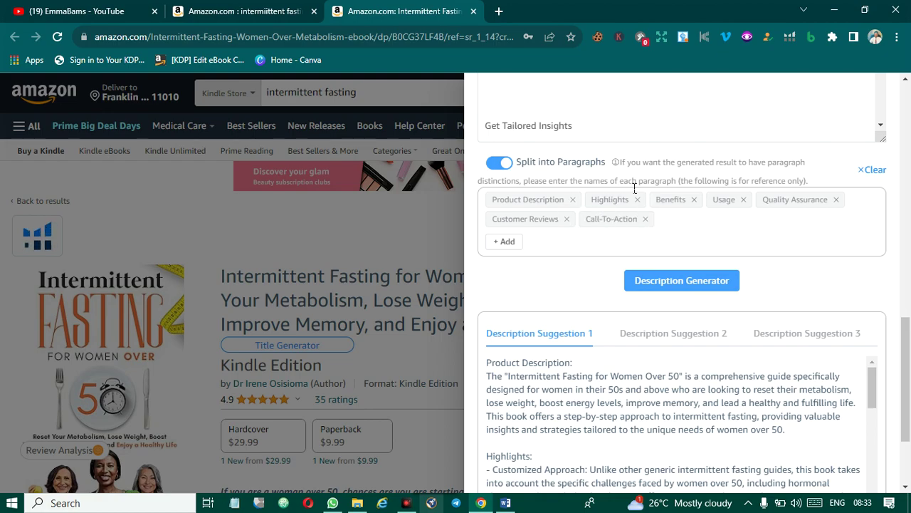
- Read Description Suggestion 1 through to its reviews and call-to-action paragraph
scroll(536, 298, down, 1)
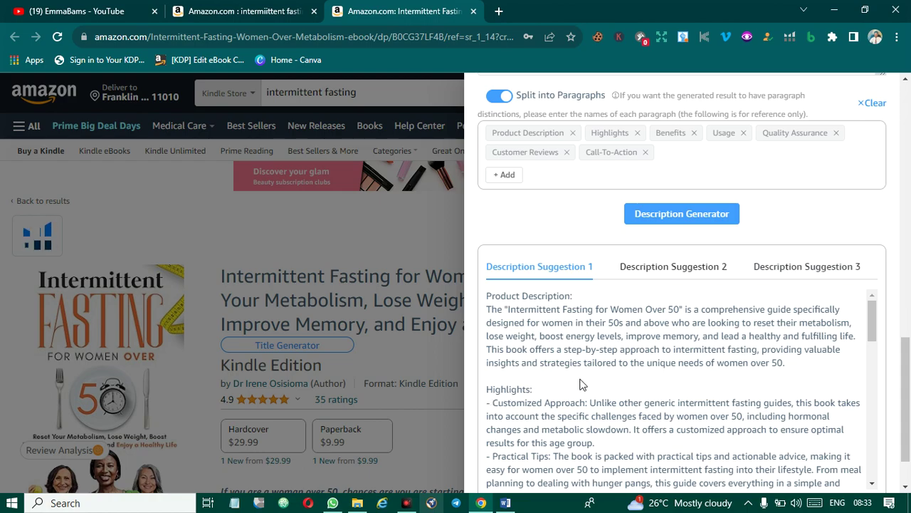
scroll(580, 382, down, 1)
scroll(588, 387, down, 1)
scroll(519, 389, down, 1)
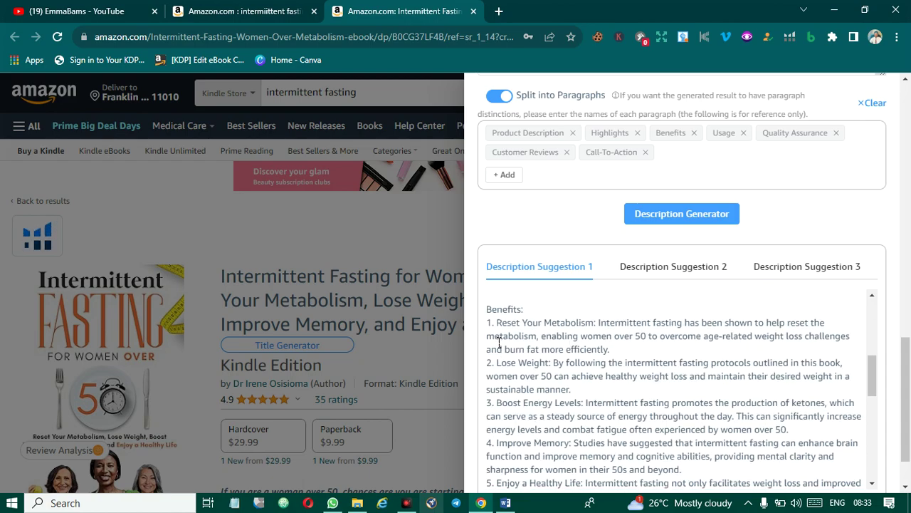
scroll(598, 359, down, 2)
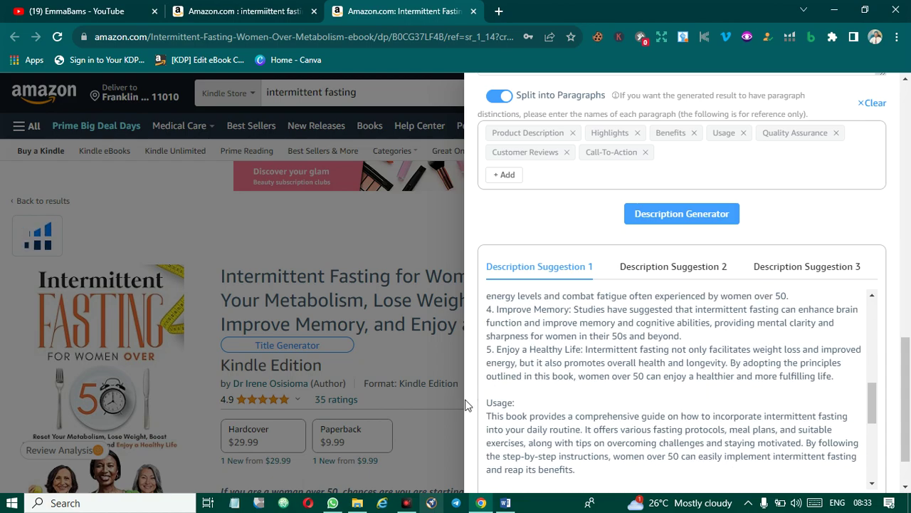
scroll(509, 400, down, 1)
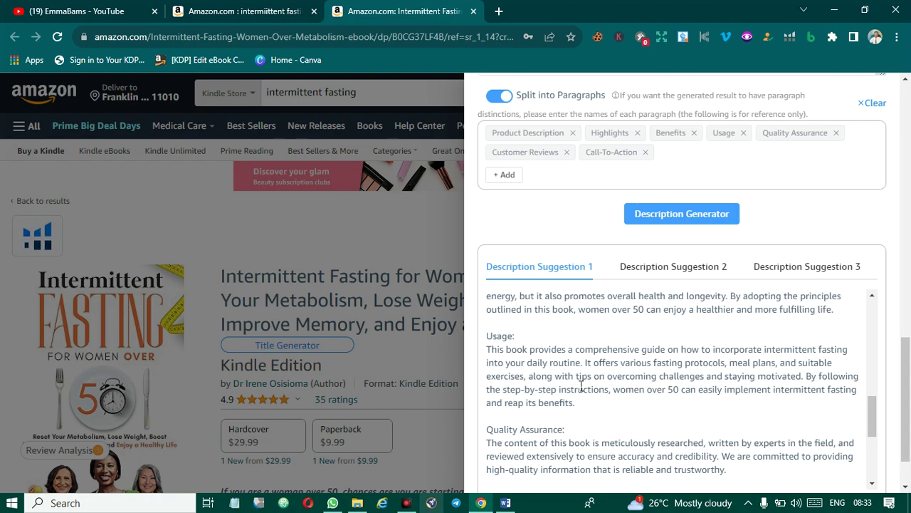
scroll(587, 399, down, 1)
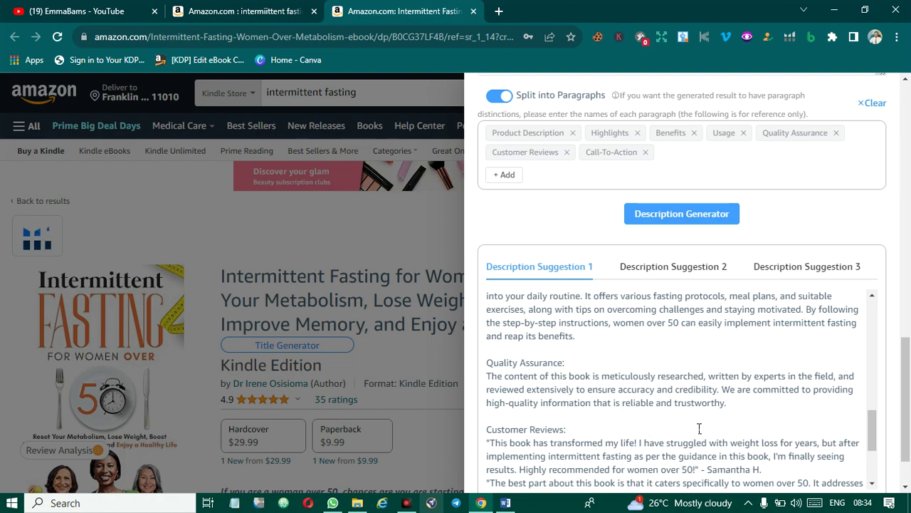
scroll(699, 428, down, 1)
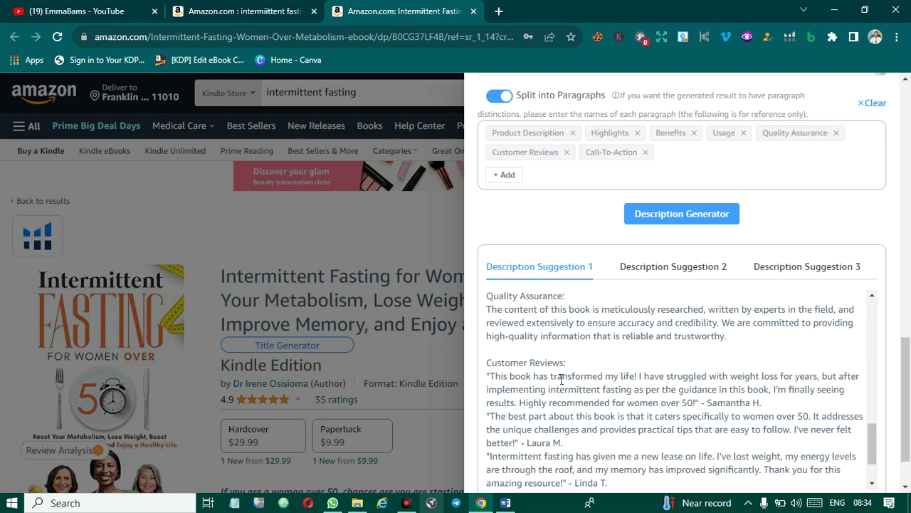
scroll(561, 380, down, 1)
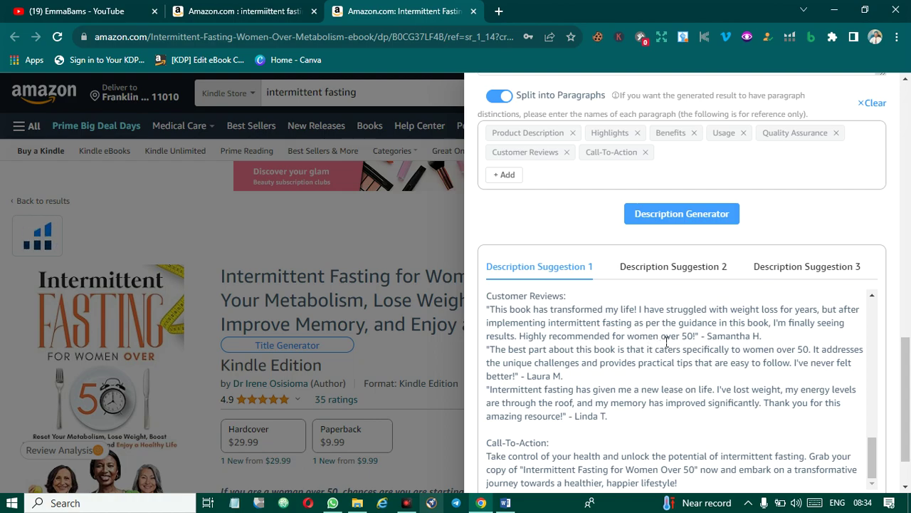
scroll(559, 376, down, 1)
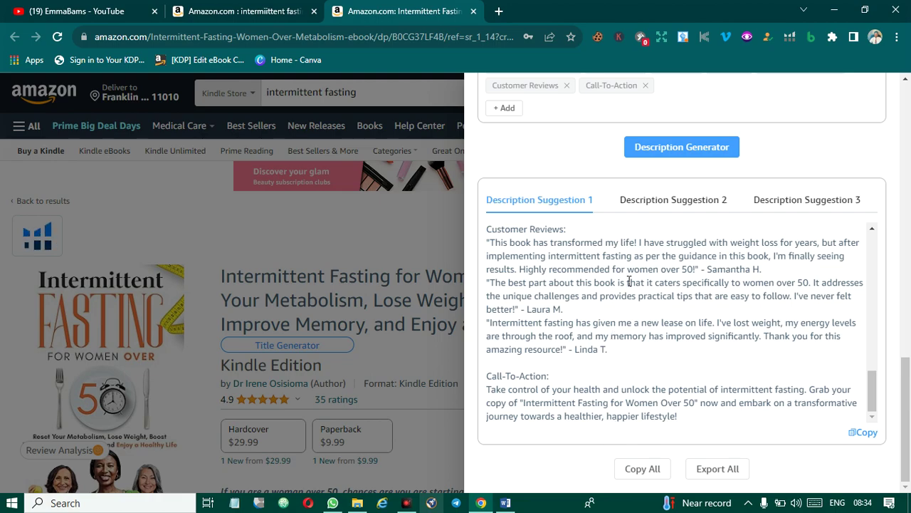
click(674, 200)
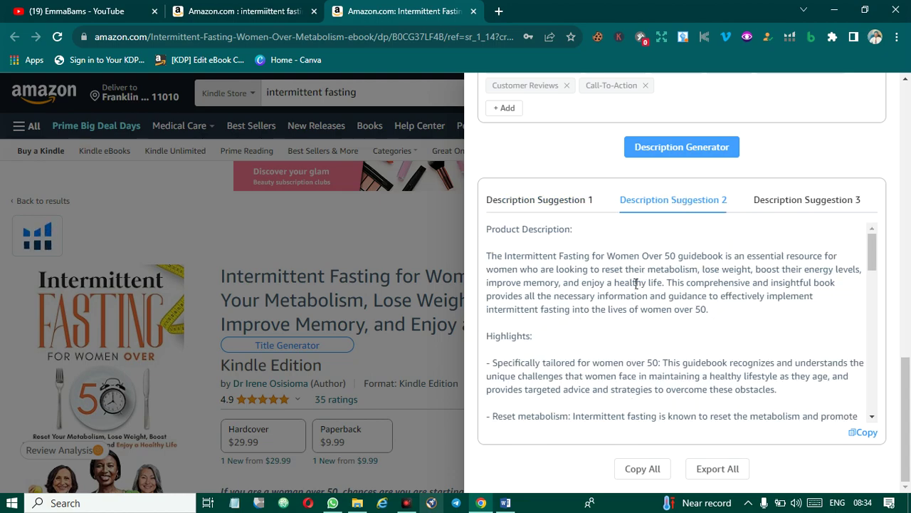
scroll(604, 349, down, 3)
scroll(600, 357, down, 3)
scroll(601, 356, down, 5)
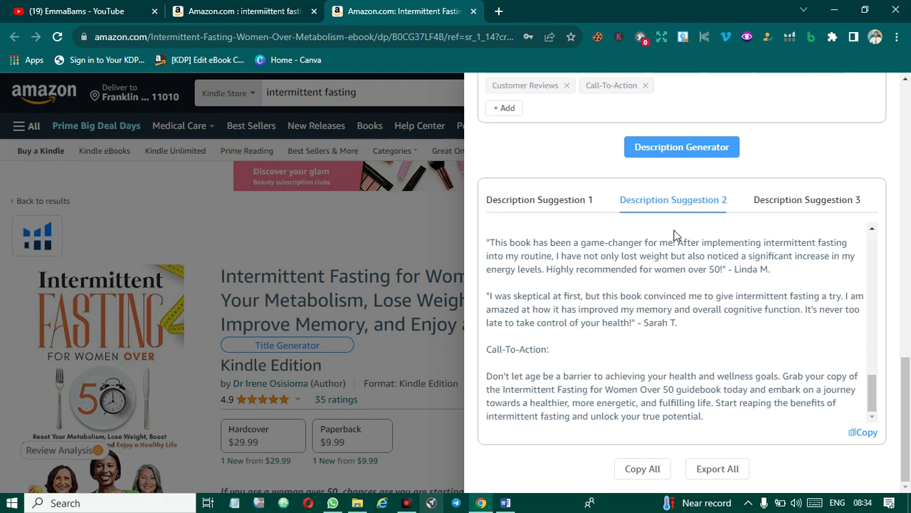
scroll(616, 311, up, 5)
scroll(790, 259, up, 5)
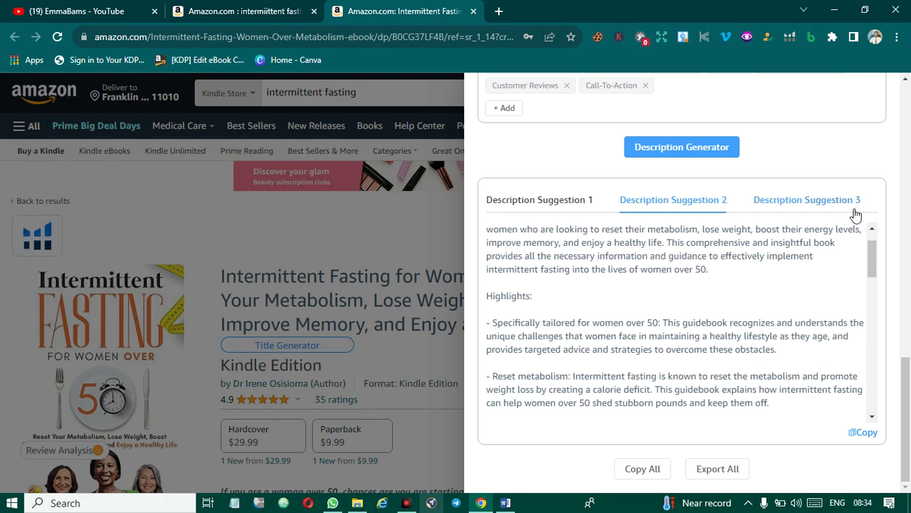
click(826, 203)
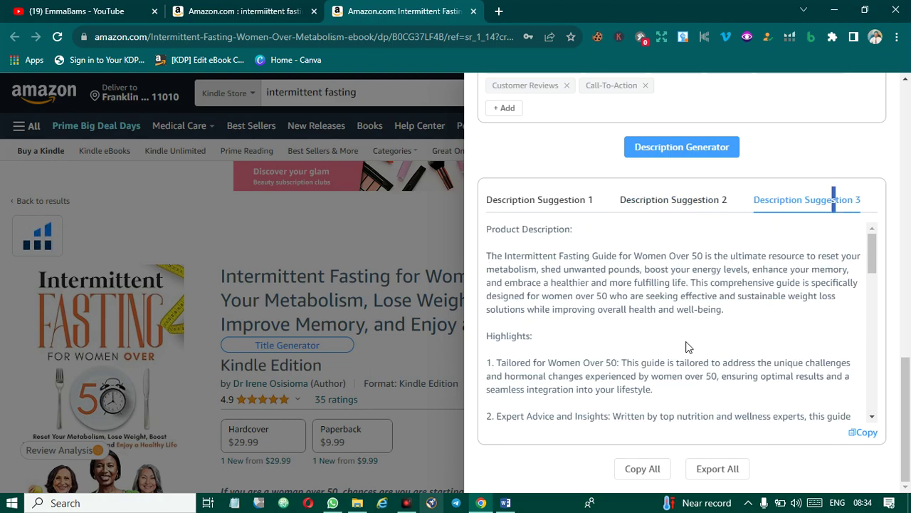
scroll(627, 352, up, 5)
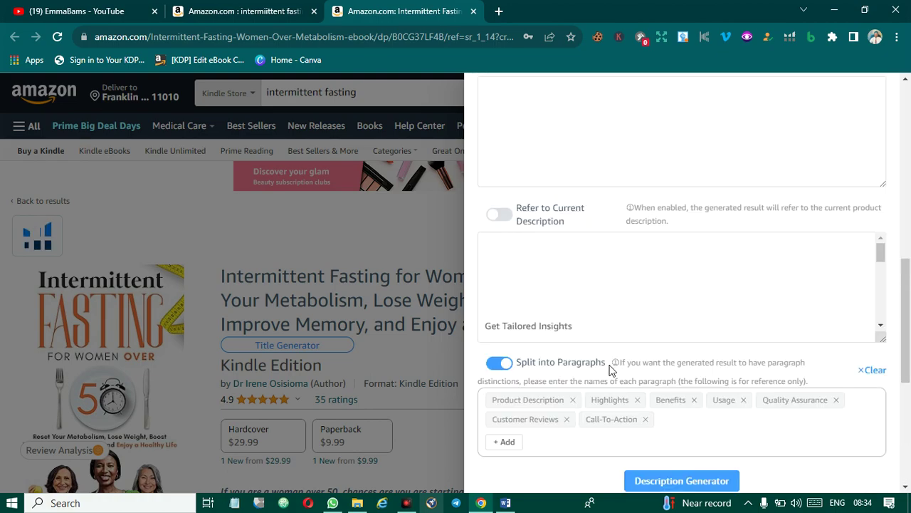
scroll(611, 370, down, 4)
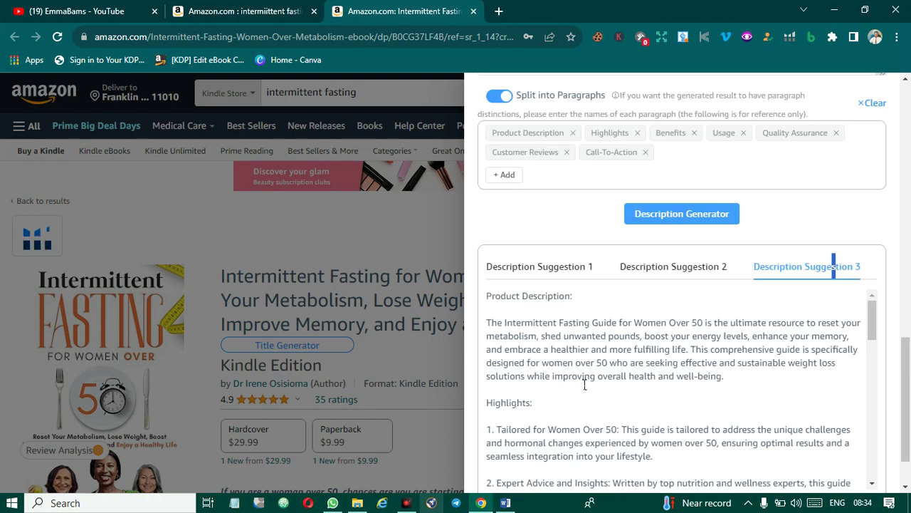
scroll(585, 385, up, 4)
scroll(584, 383, up, 2)
scroll(584, 383, up, 4)
scroll(574, 382, up, 3)
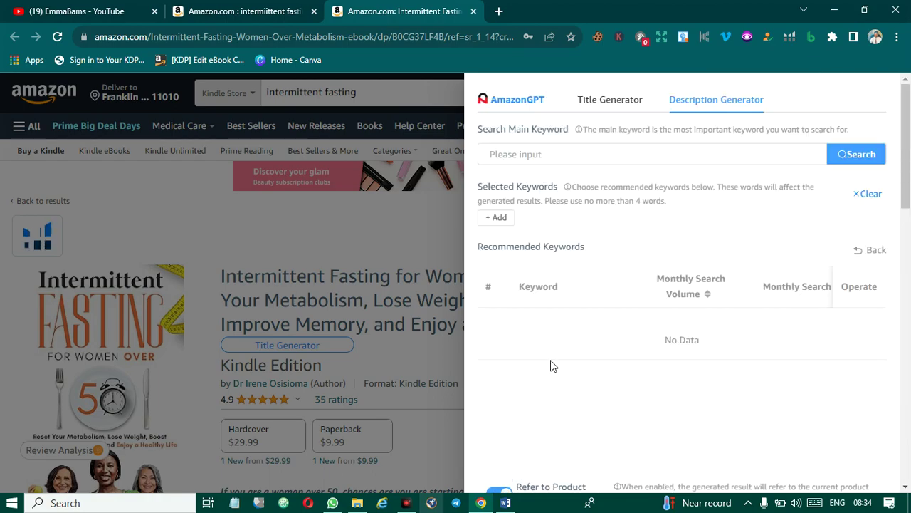
- Add a new Selected Keywords field and look through the panel options
click(501, 219)
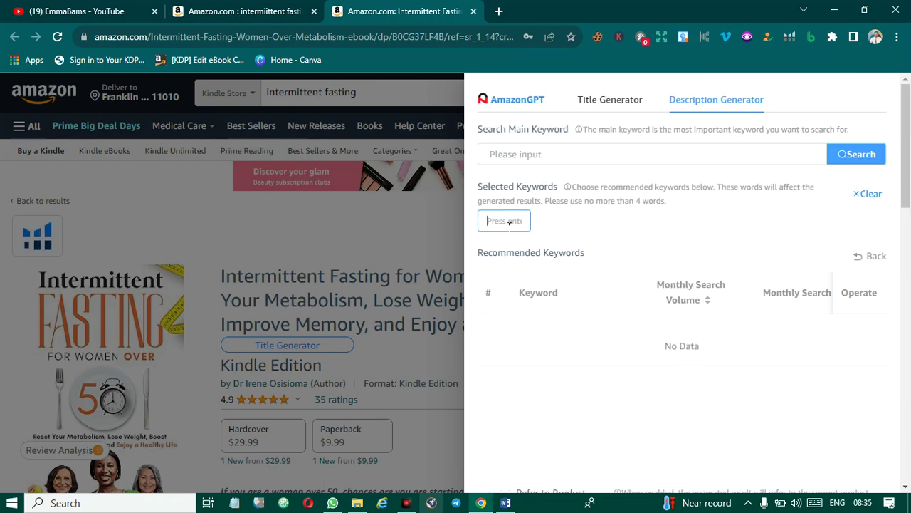
scroll(518, 254, down, 3)
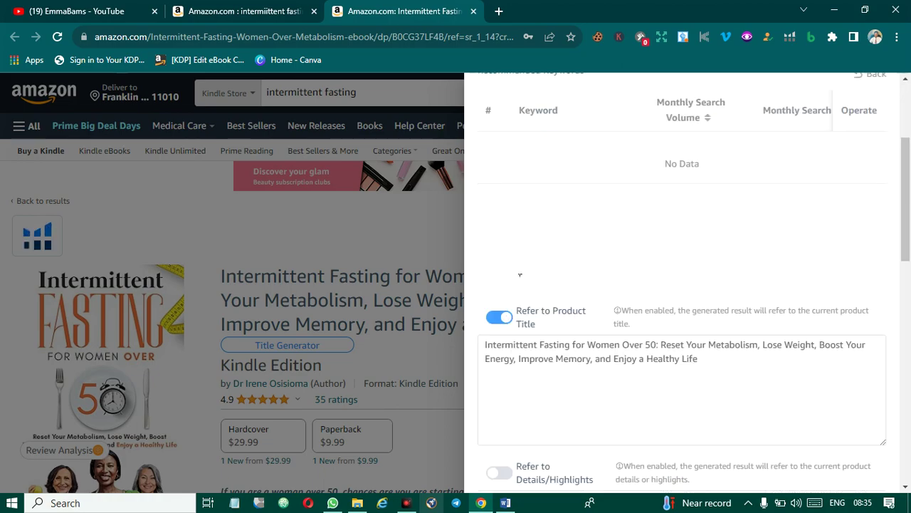
scroll(521, 268, down, 2)
scroll(526, 286, down, 5)
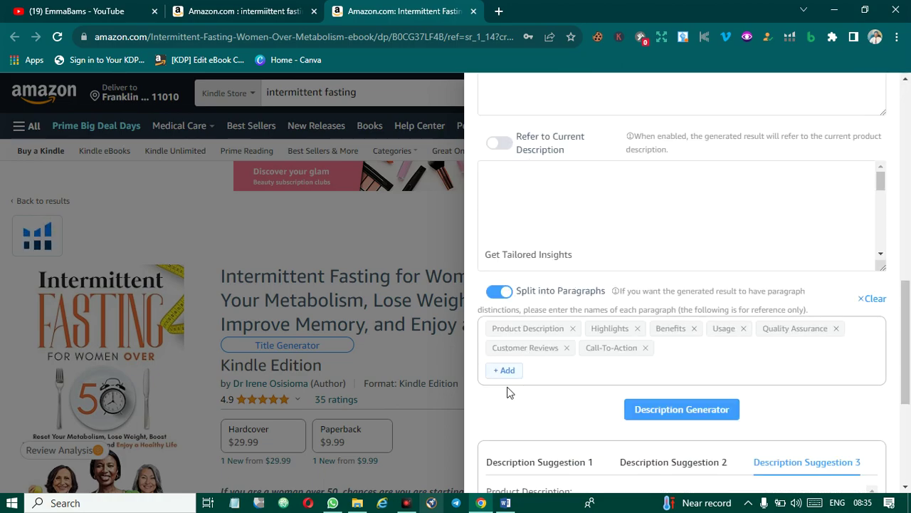
- Close the AmazonGPT side panel to reveal the full Kindle product page
click(445, 432)
scroll(552, 394, down, 2)
scroll(552, 394, up, 2)
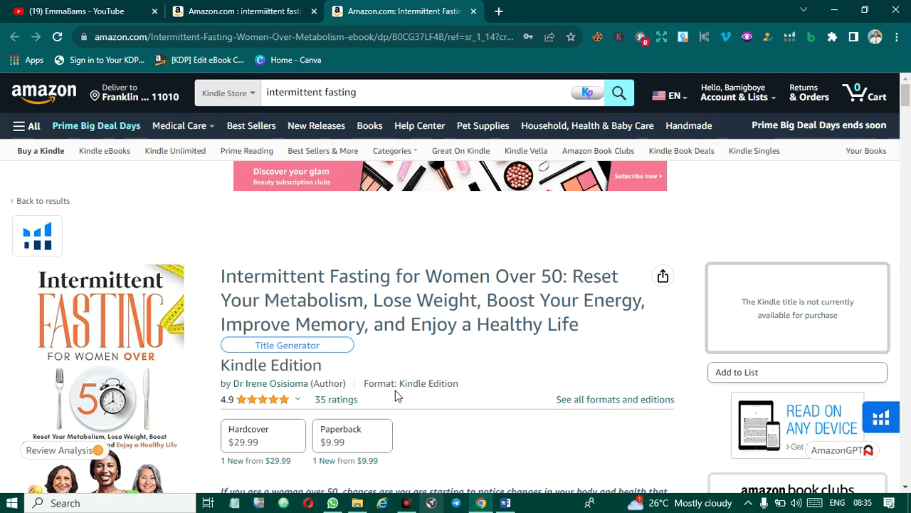
scroll(343, 399, down, 2)
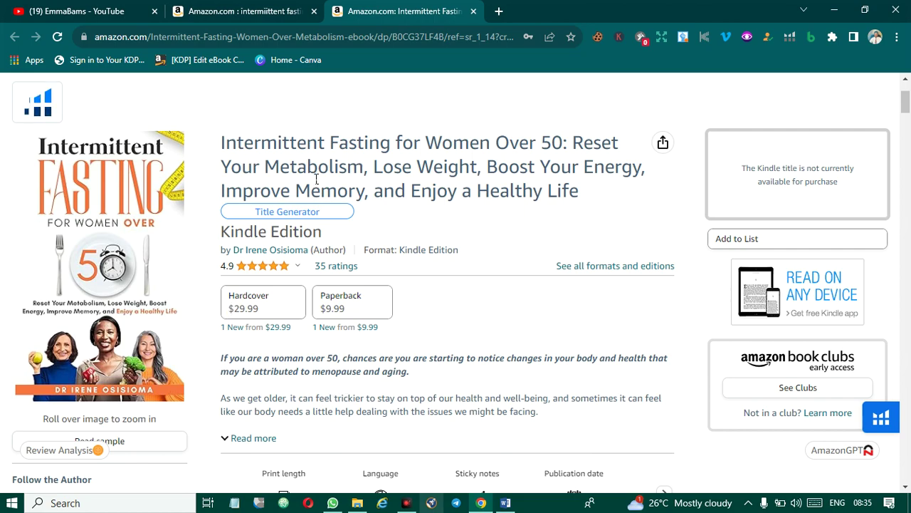
- In a new tab, reach the Chrome Web Store through a Google search for 'chrome web store'
click(499, 11)
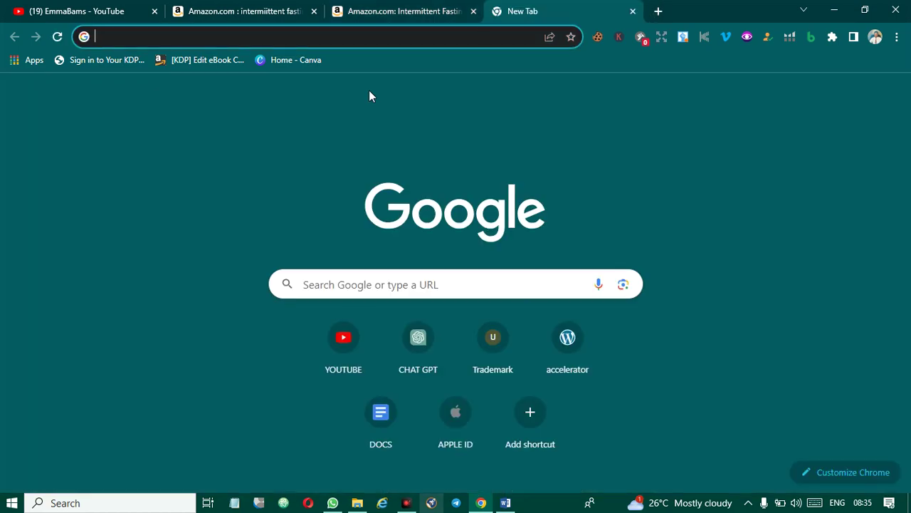
text(chrom)
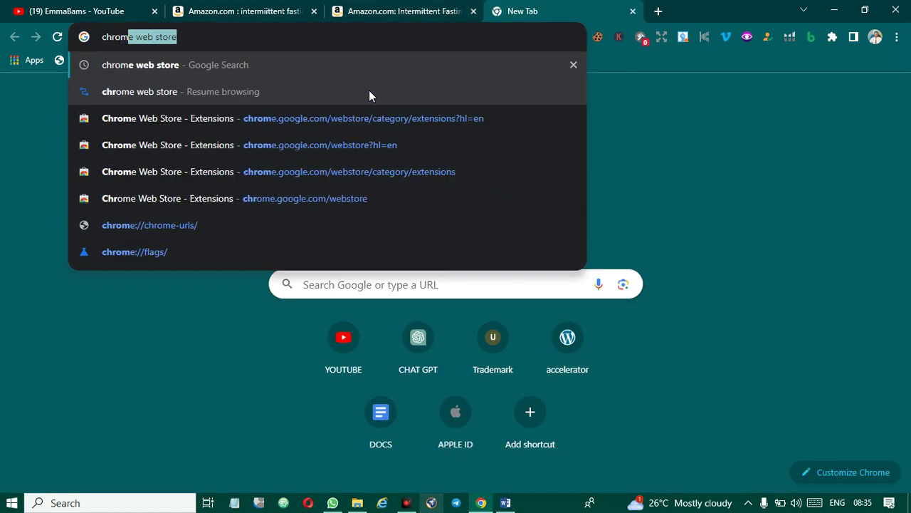
text(e)
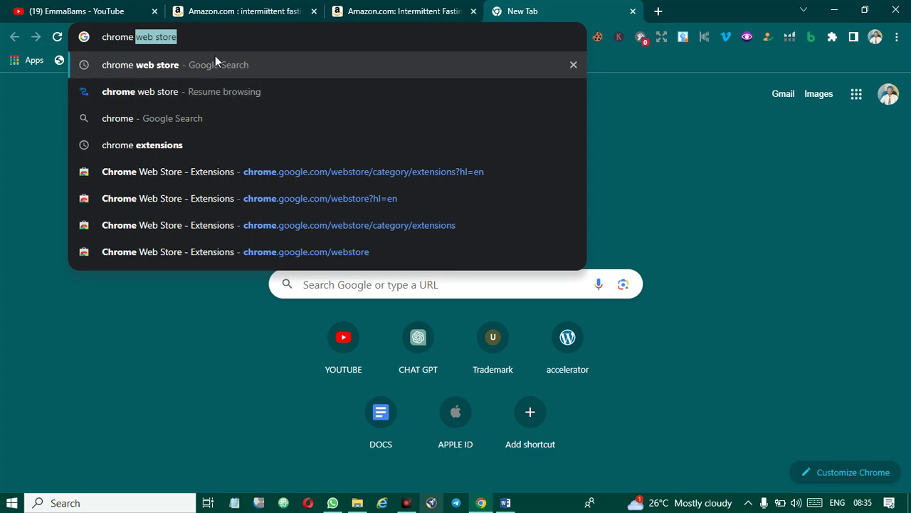
click(201, 64)
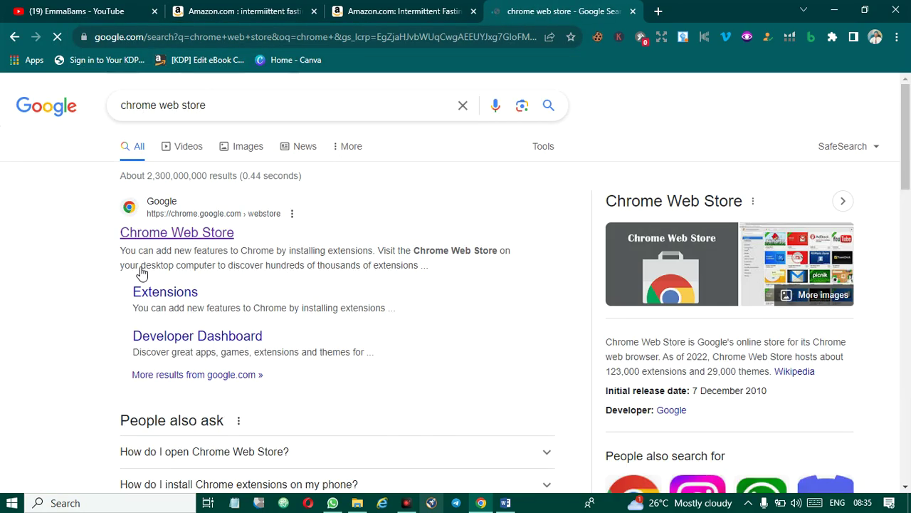
click(175, 235)
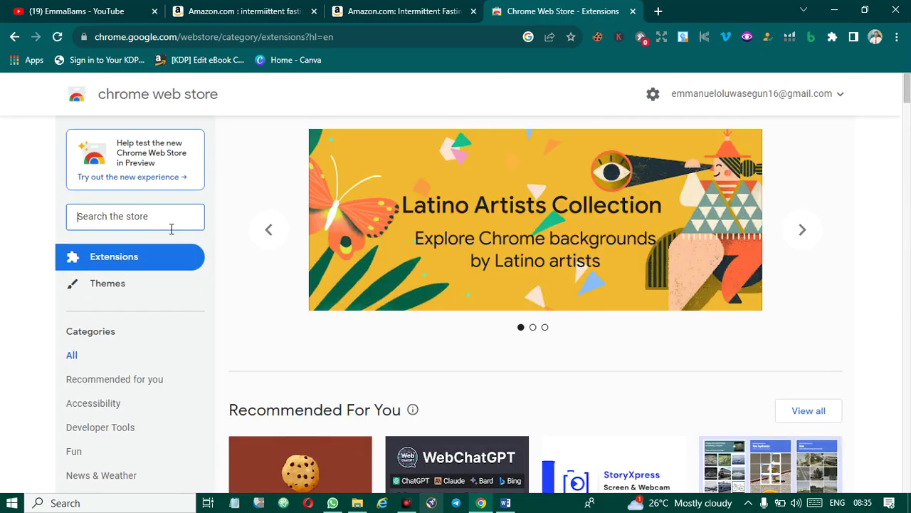
- Search the Chrome Web Store for 'amz gpt' to find the AmzGPT: Amazon listing edit extension
text(amz )
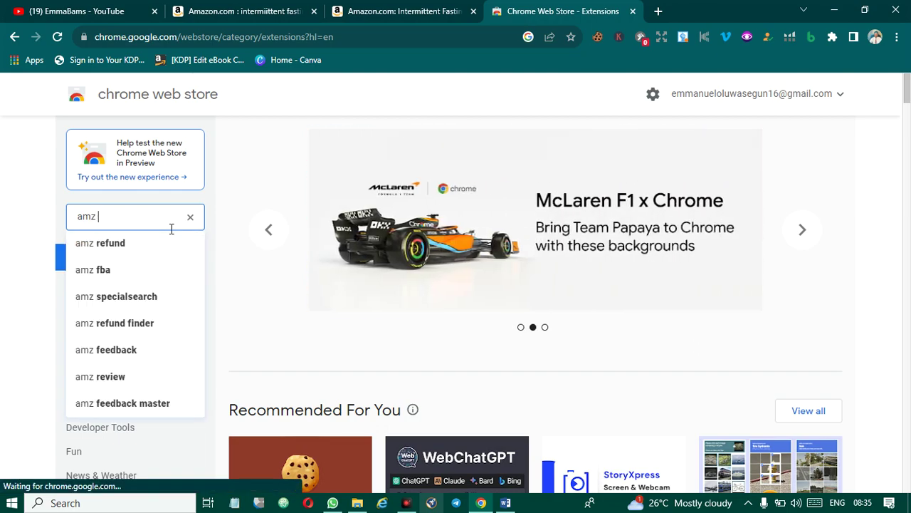
text(gp)
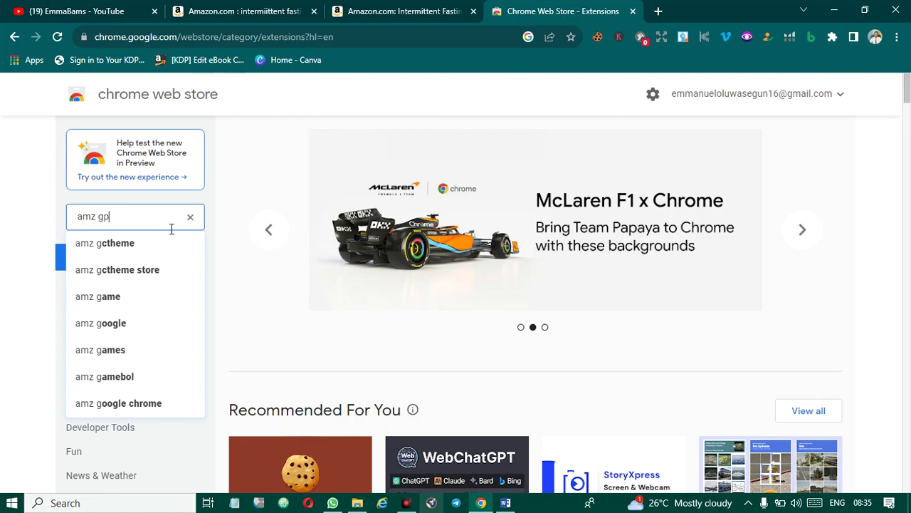
text(t)
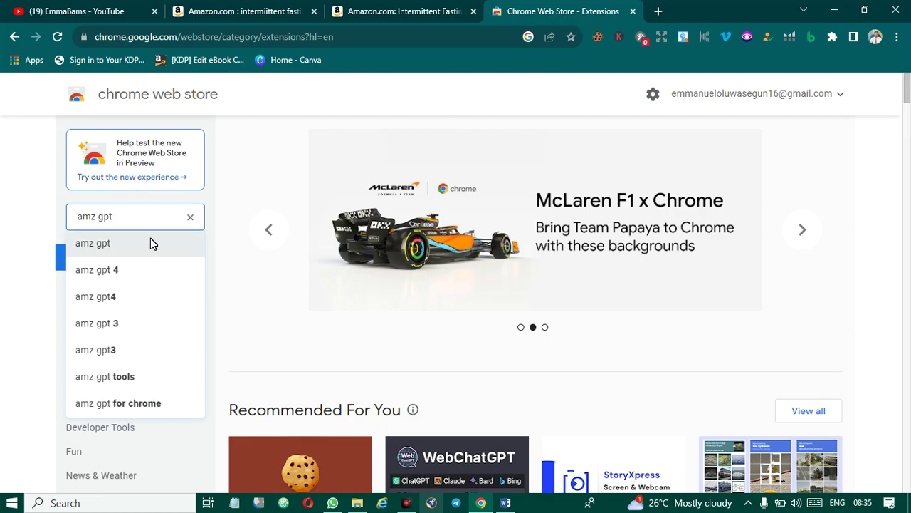
click(150, 239)
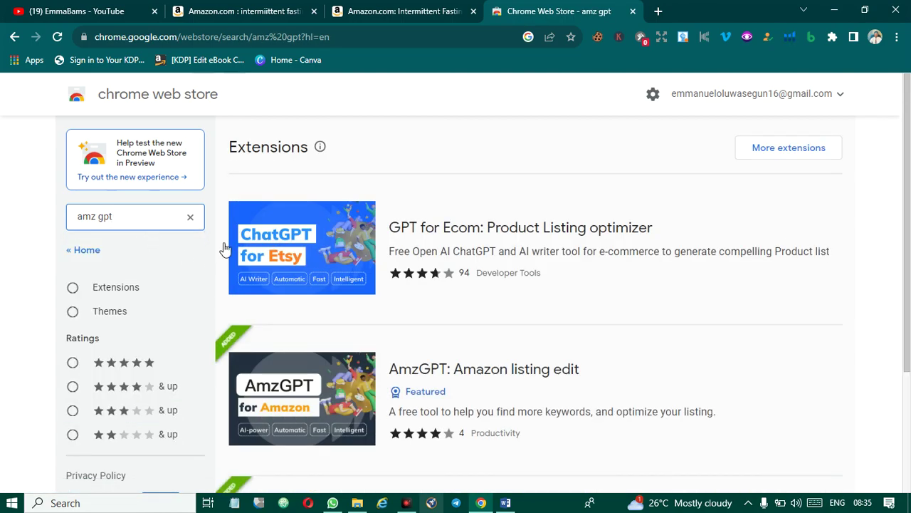
scroll(264, 264, down, 1)
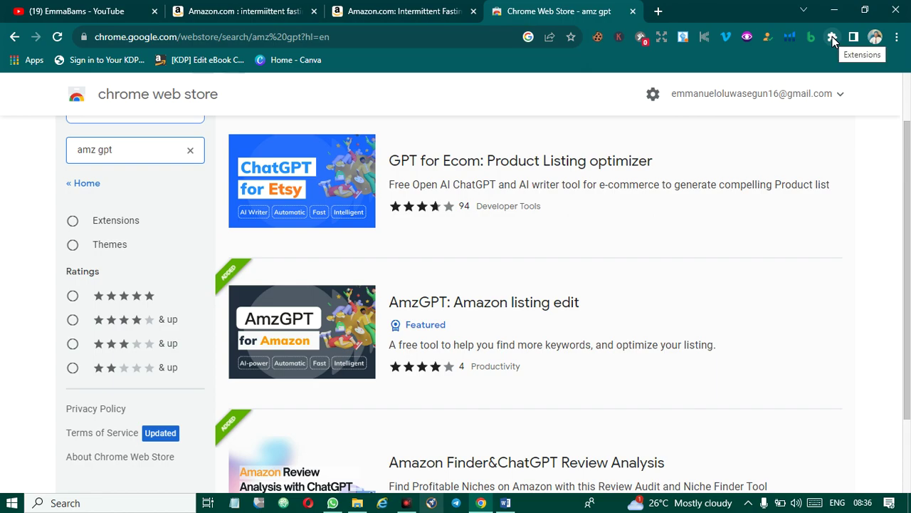
- Open the AmzGPT extension's management page from the Extensions menu
click(833, 39)
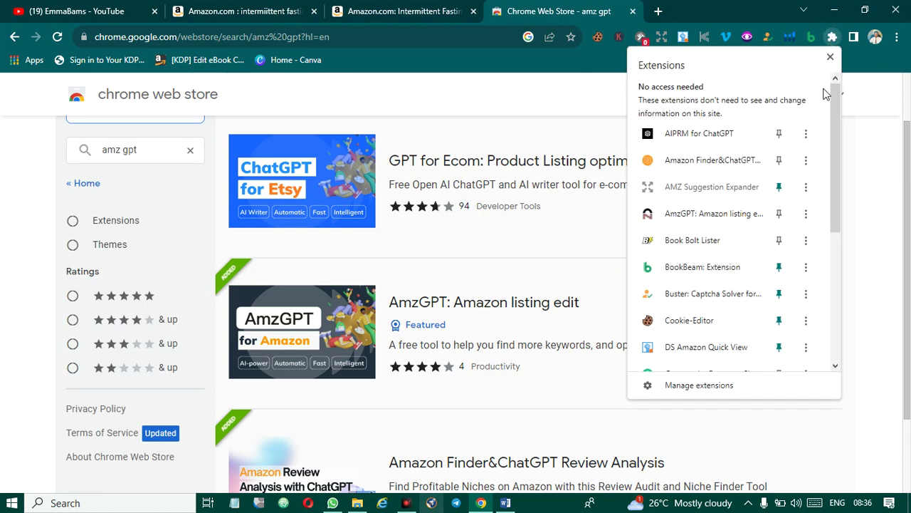
click(805, 215)
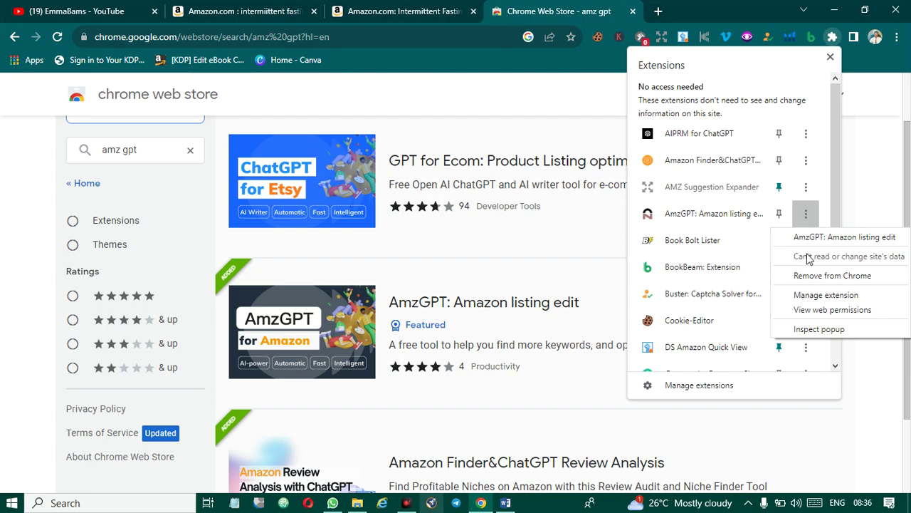
click(812, 296)
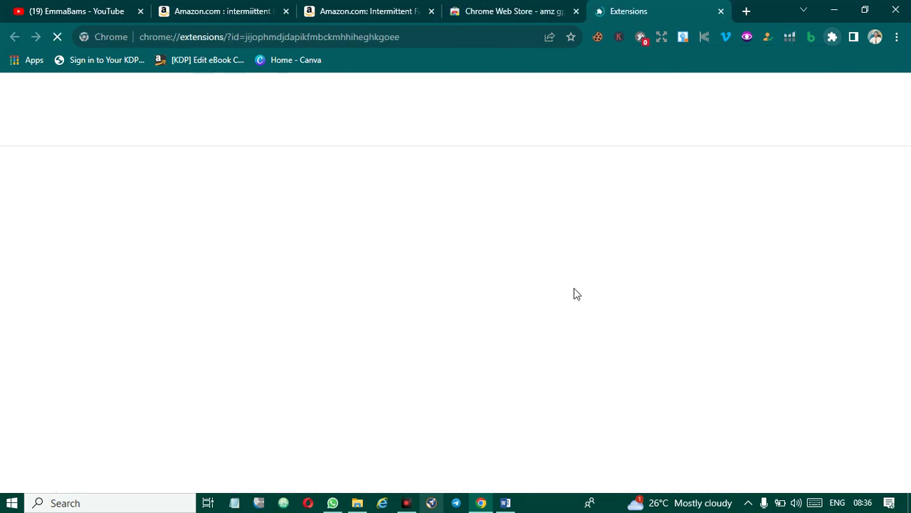
scroll(362, 319, down, 3)
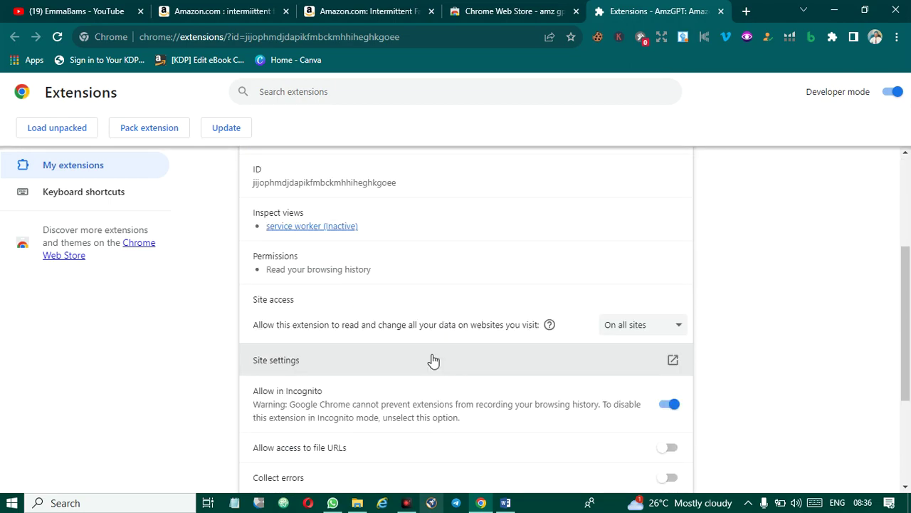
scroll(432, 361, down, 2)
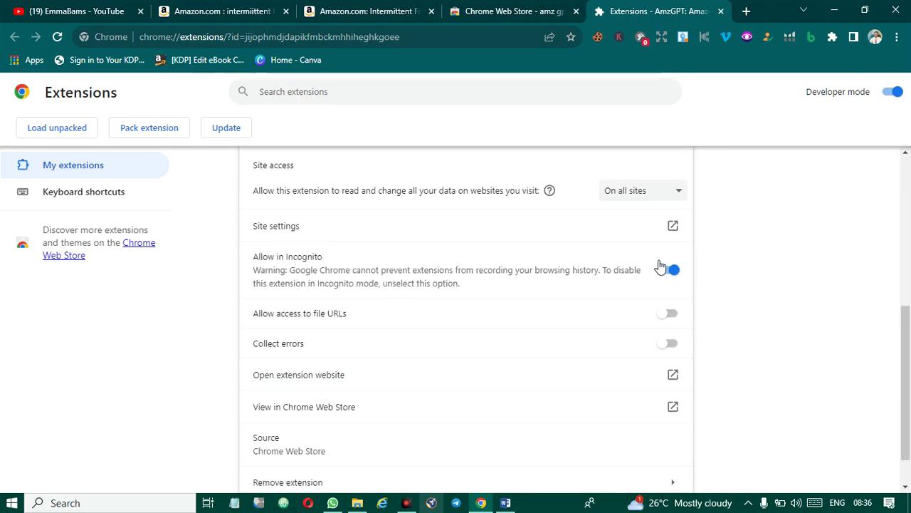
- Toggle AmzGPT's Allow in Incognito setting off and back on
click(680, 275)
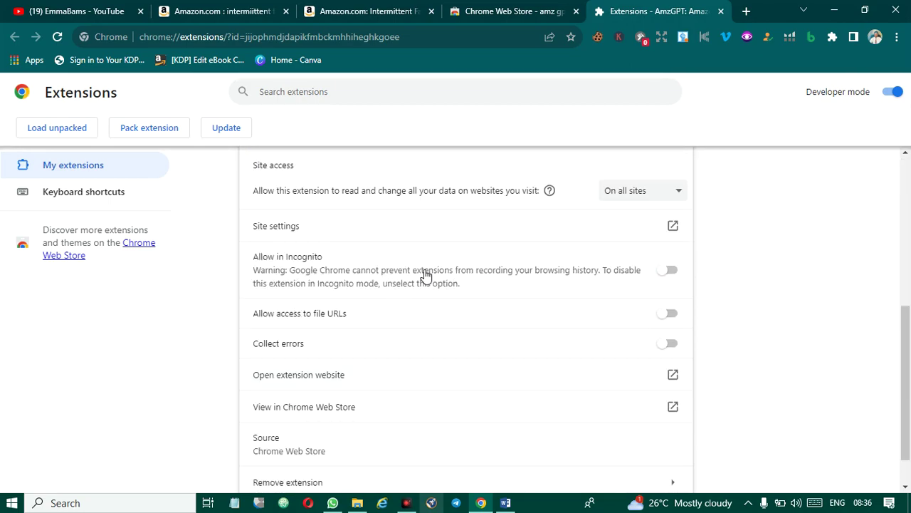
click(671, 275)
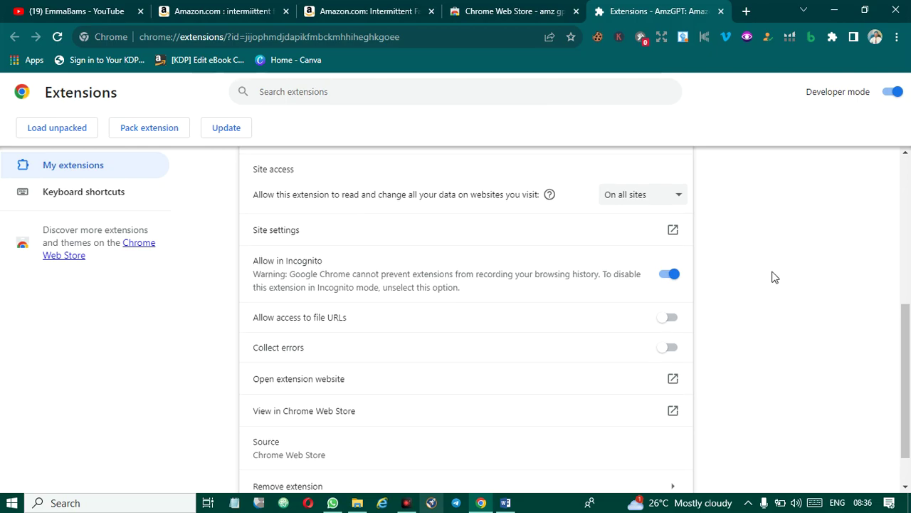
scroll(772, 277, up, 5)
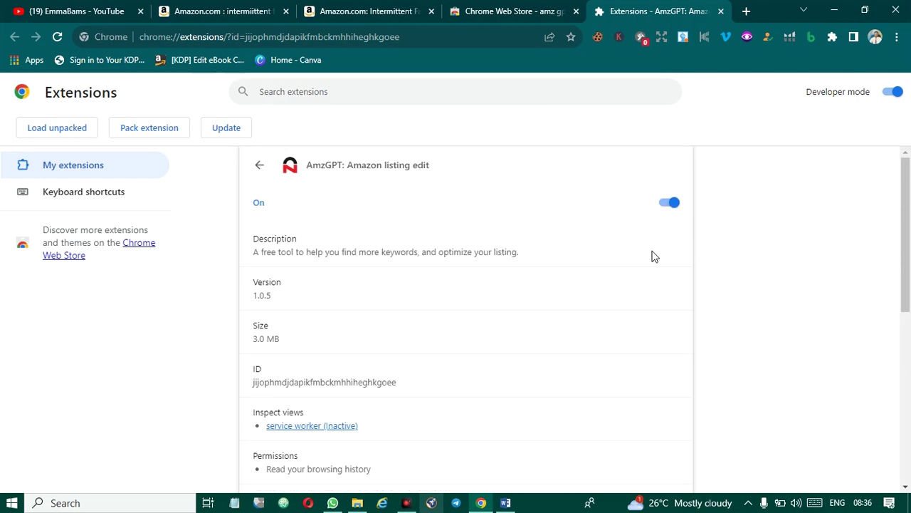
- Switch to the YouTube tab showing the EmmaBams channel's videos and scroll through its tutorial list
click(110, 8)
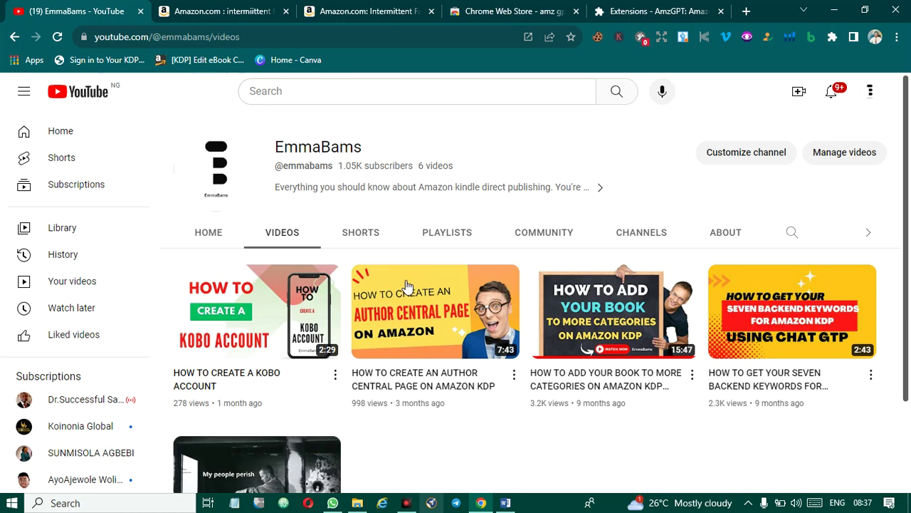
mouse_move(435, 311)
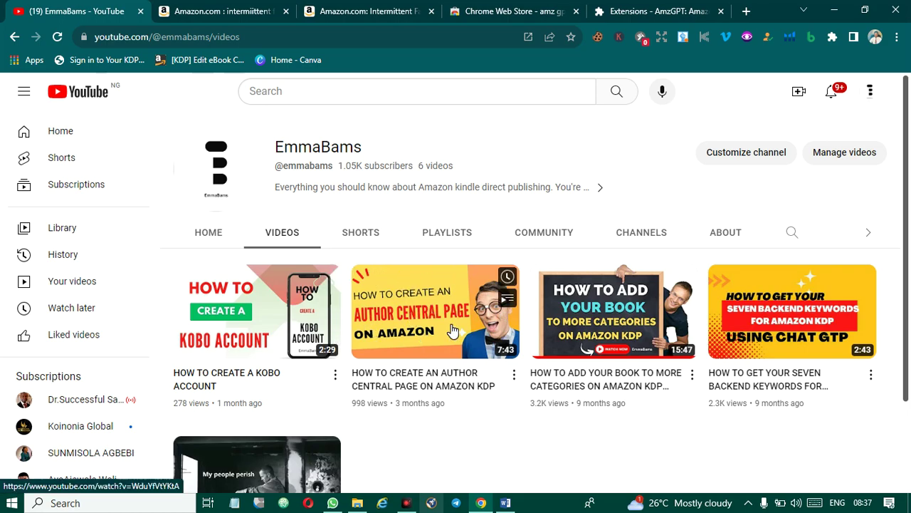
scroll(453, 330, down, 1)
scroll(445, 330, up, 1)
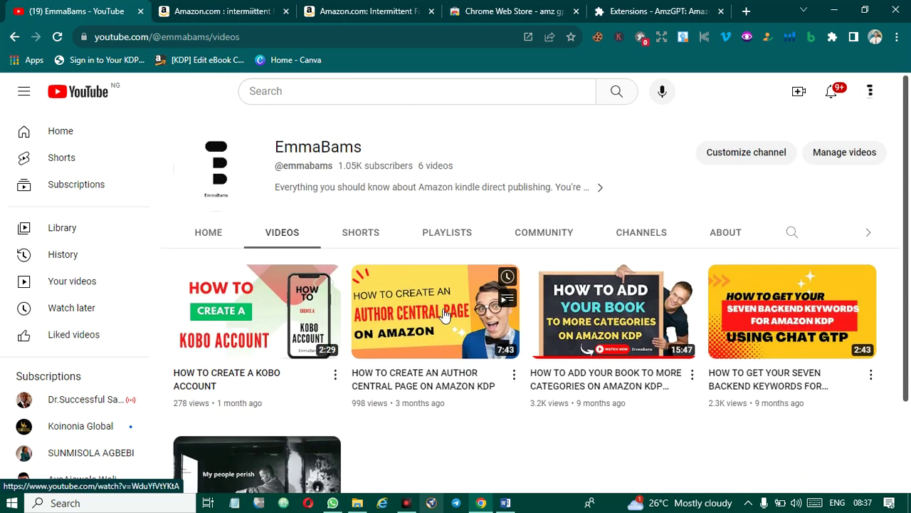